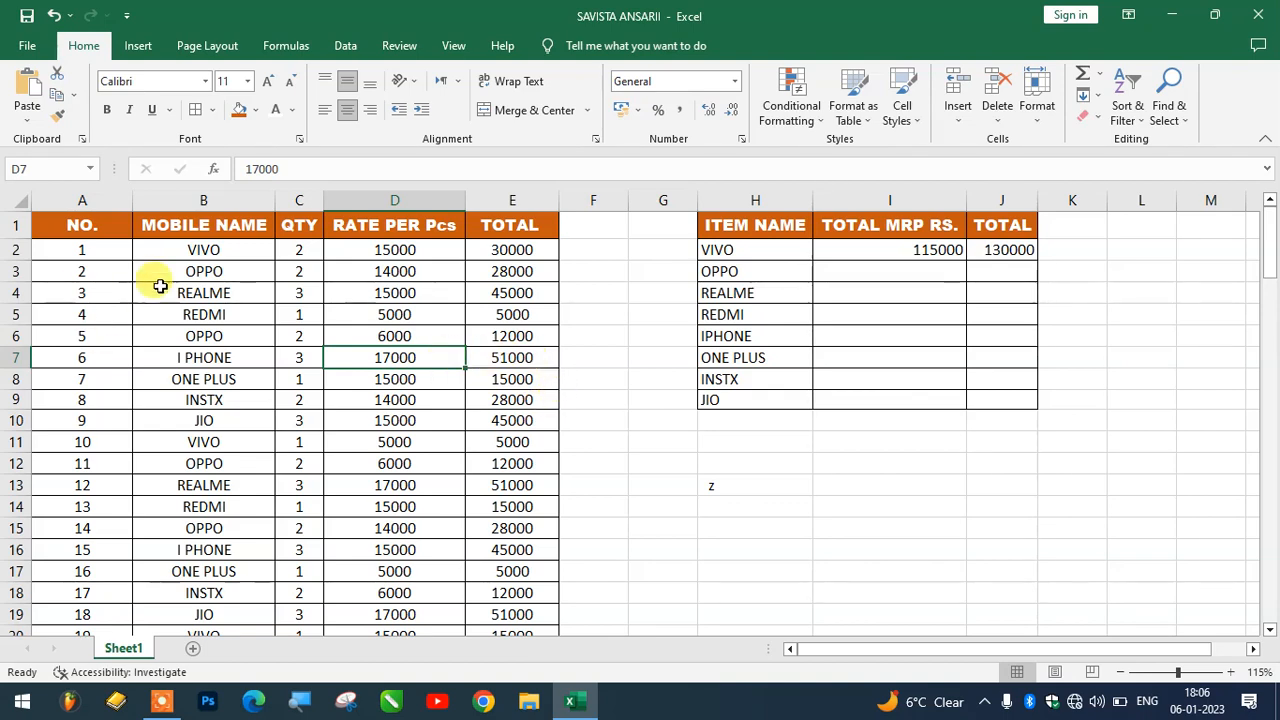
Step: Look through the mobile list from first to last row, examining the repeated mobile names and the quantity and rate values
scroll(160, 286, "down", 20)
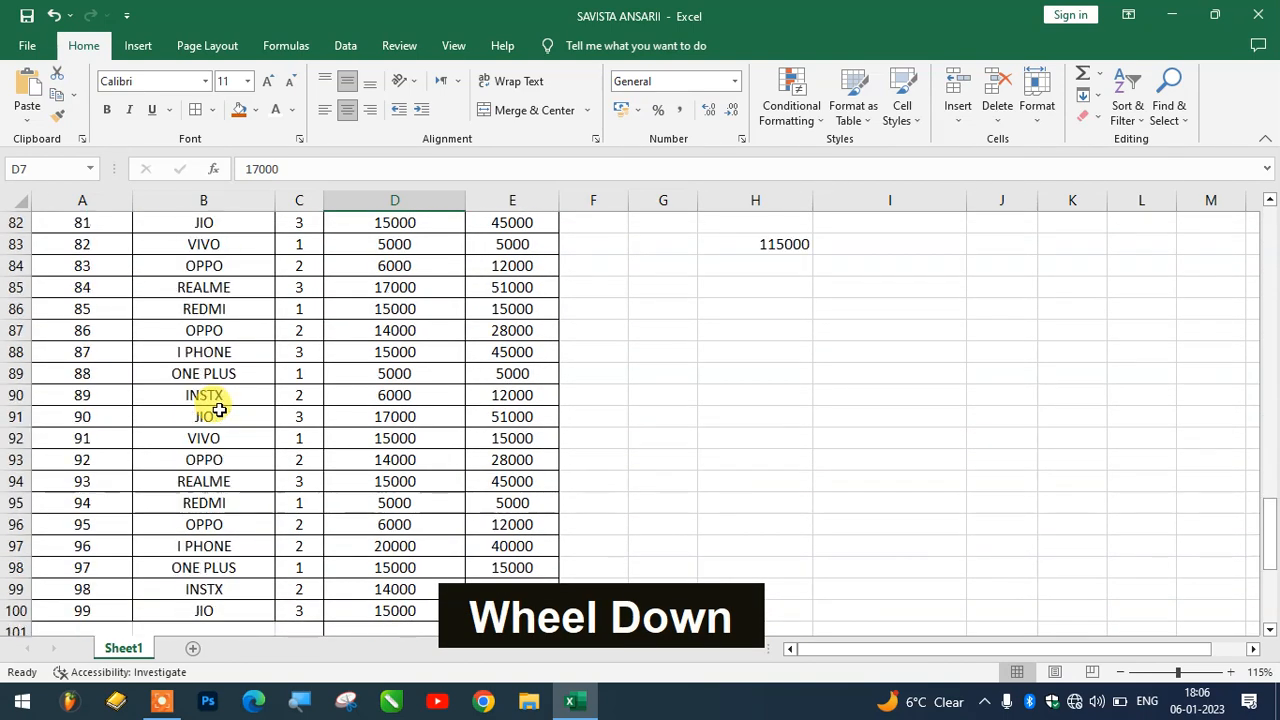
scroll(218, 410, "down", 1)
scroll(217, 408, "up", 20)
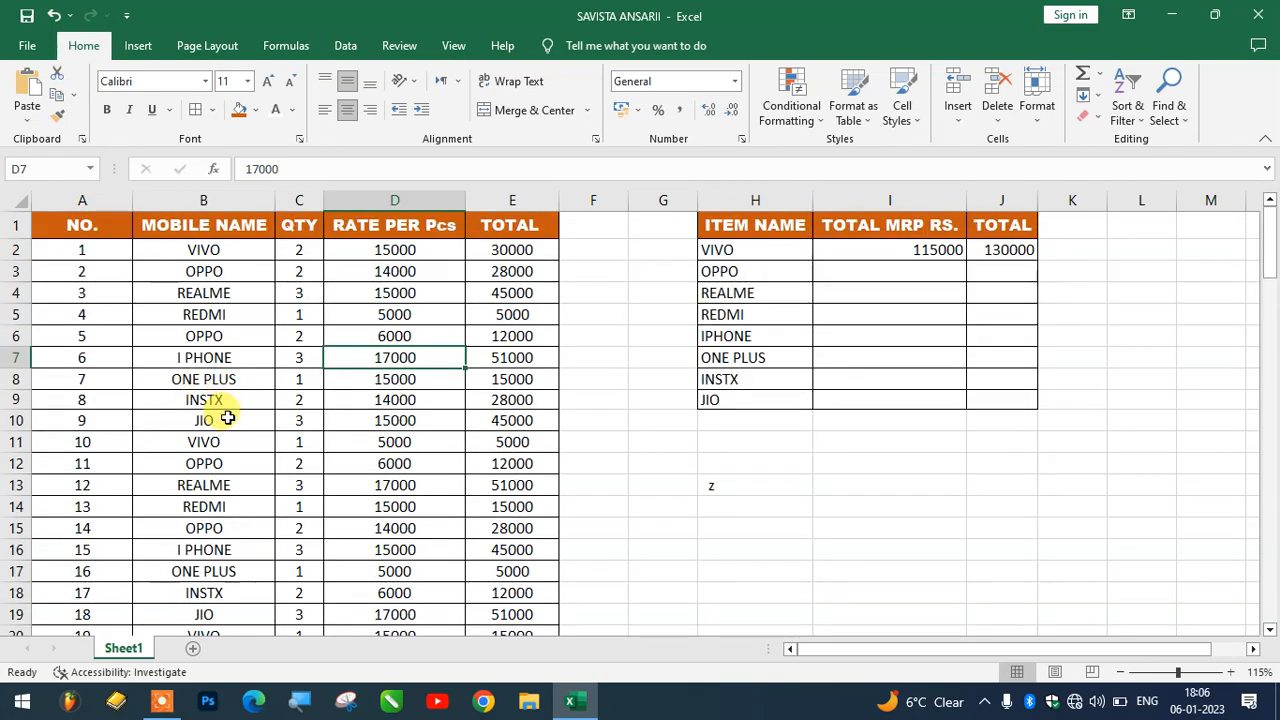
left_click(236, 257)
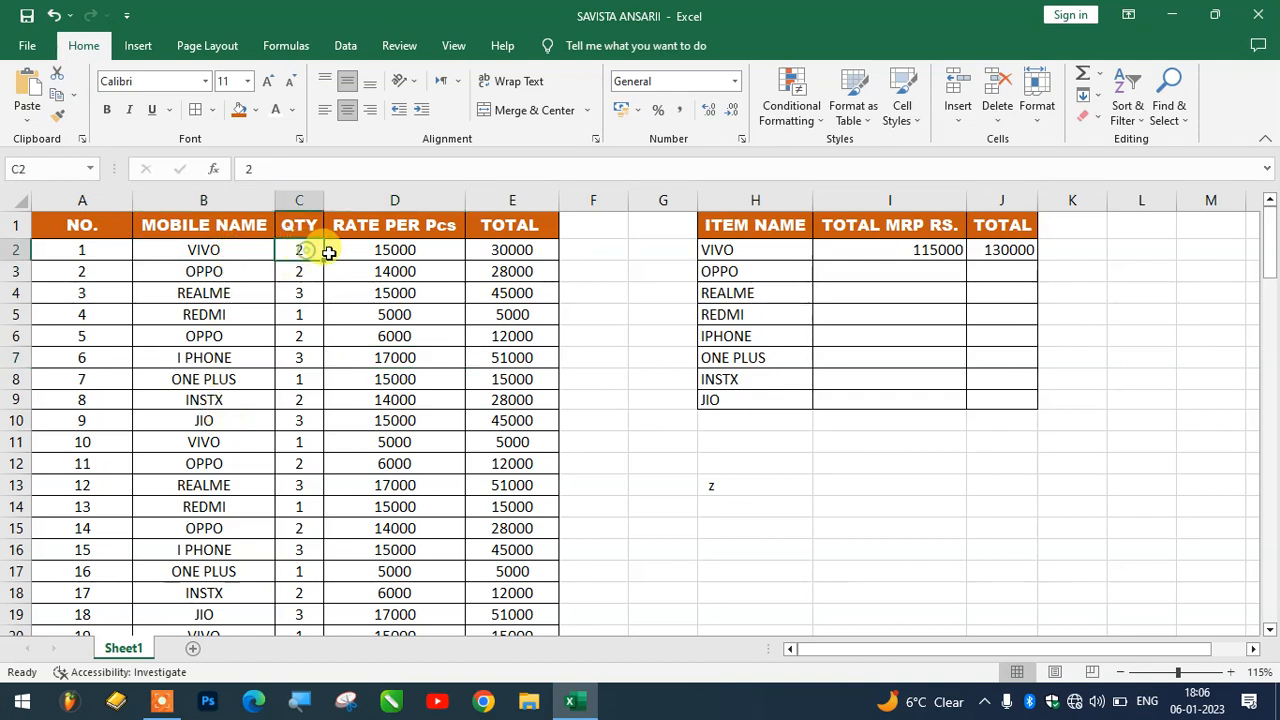
left_click(368, 250)
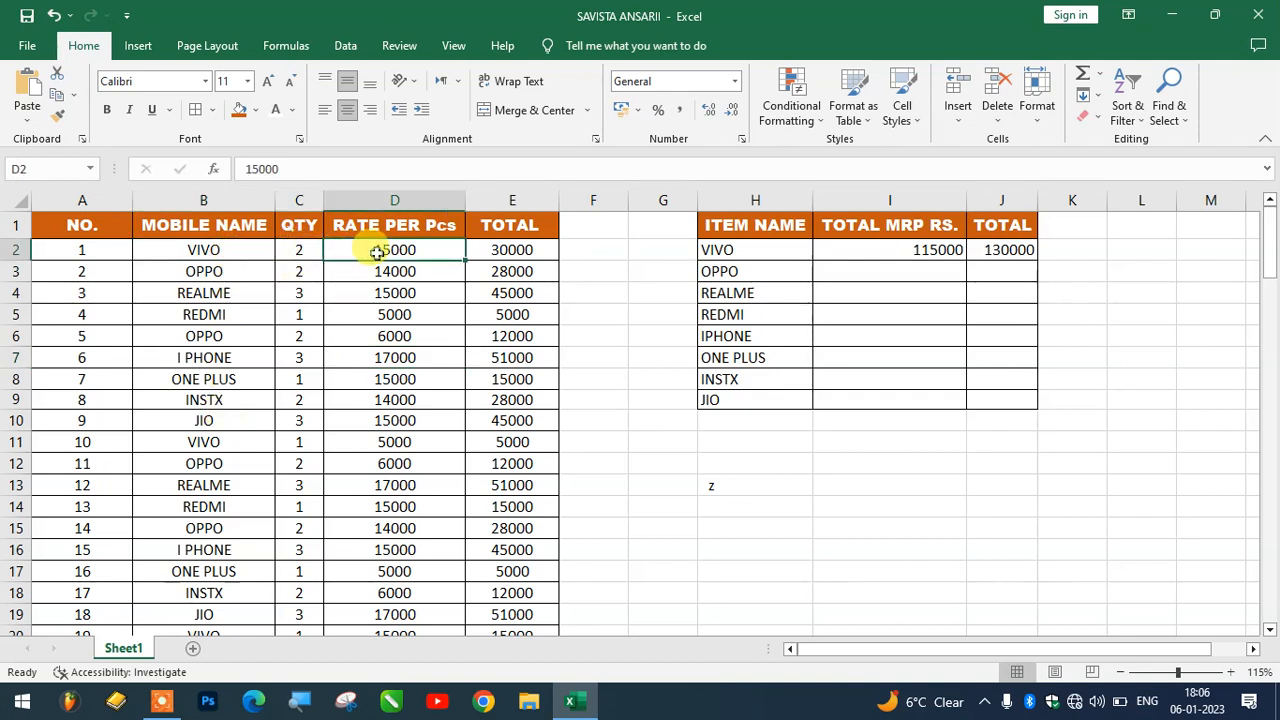
left_click(213, 257)
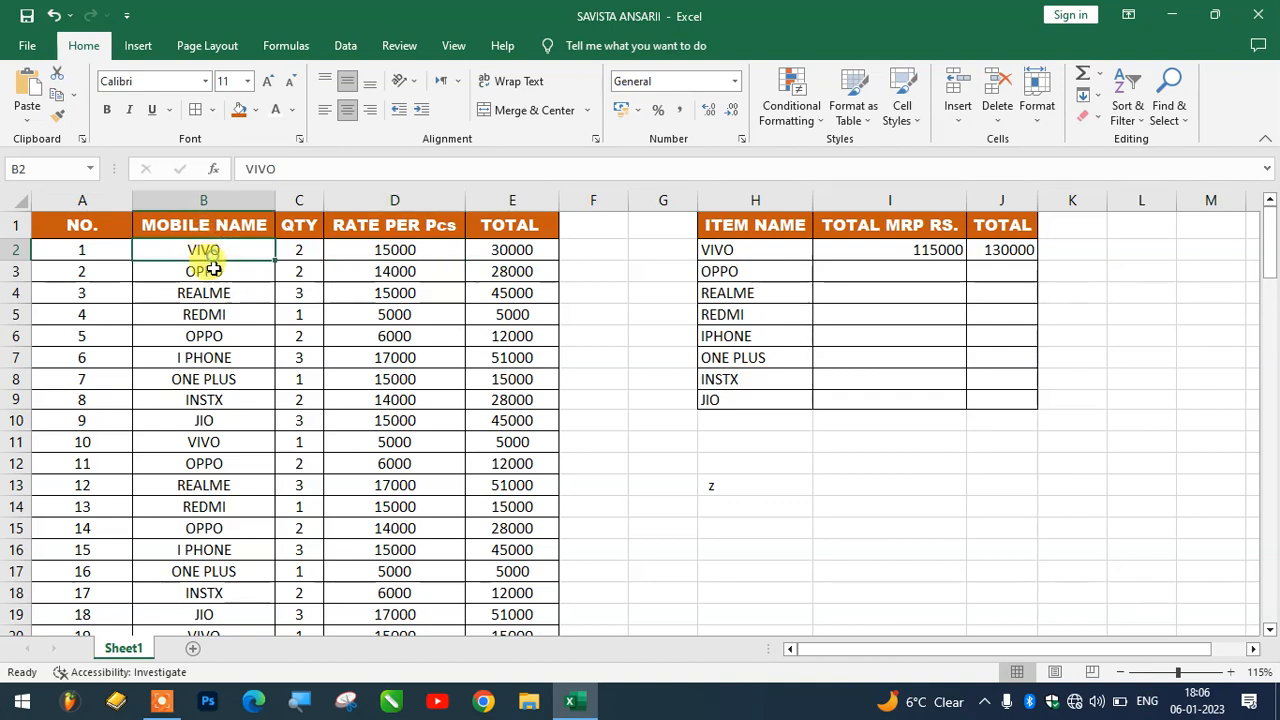
left_click(203, 448)
scroll(203, 450, "down", 5)
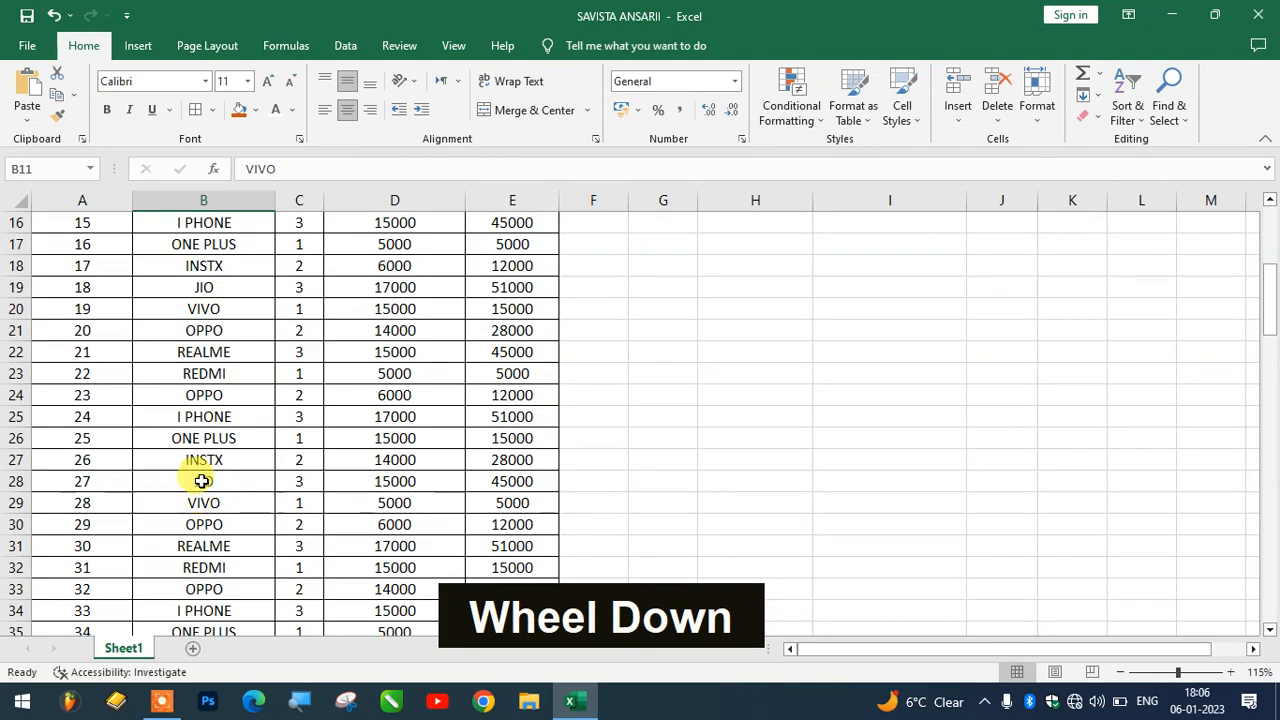
scroll(202, 481, "up", 5)
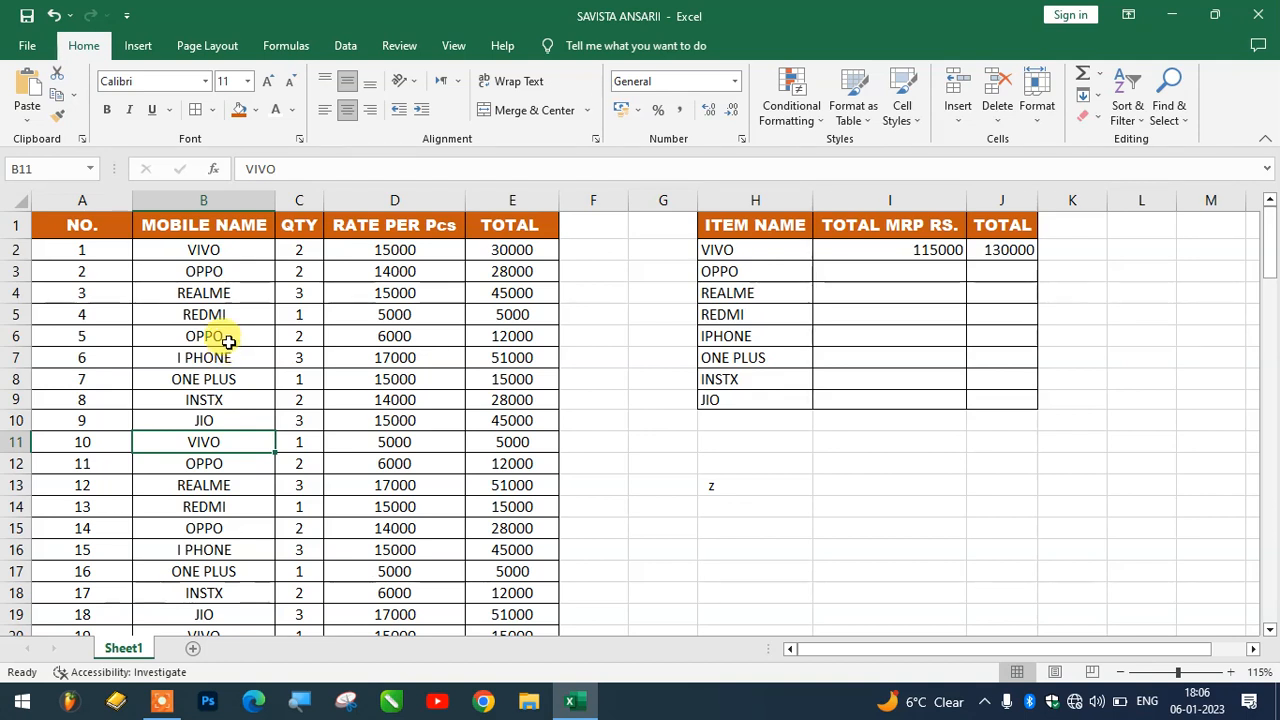
scroll(230, 314, "up", 2)
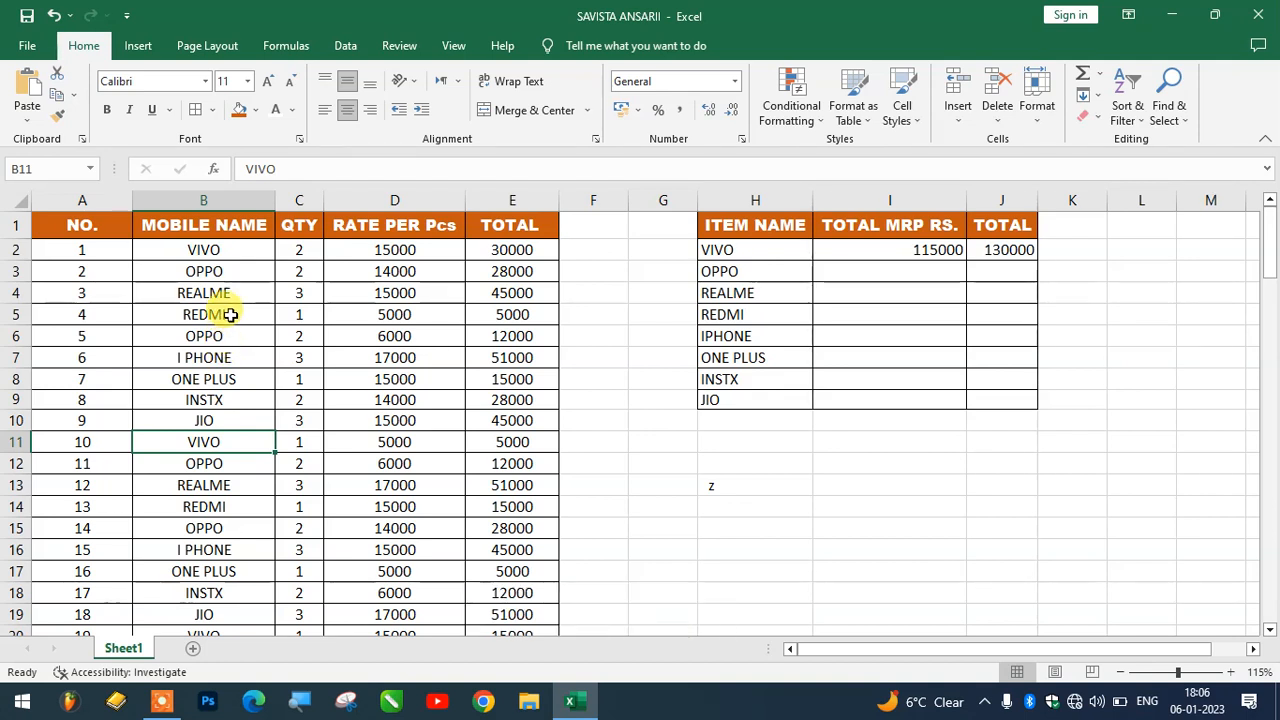
Step: Add a filter to the MOBILE NAME column
left_click(184, 190)
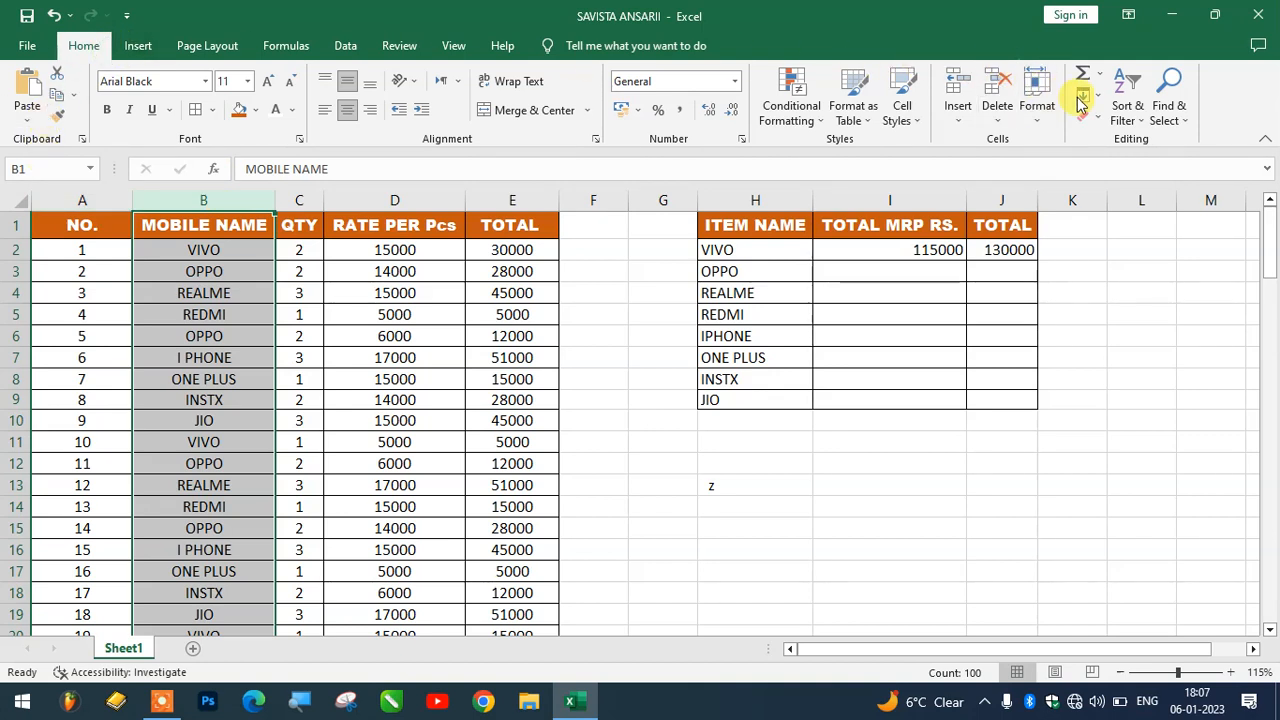
left_click(1138, 108)
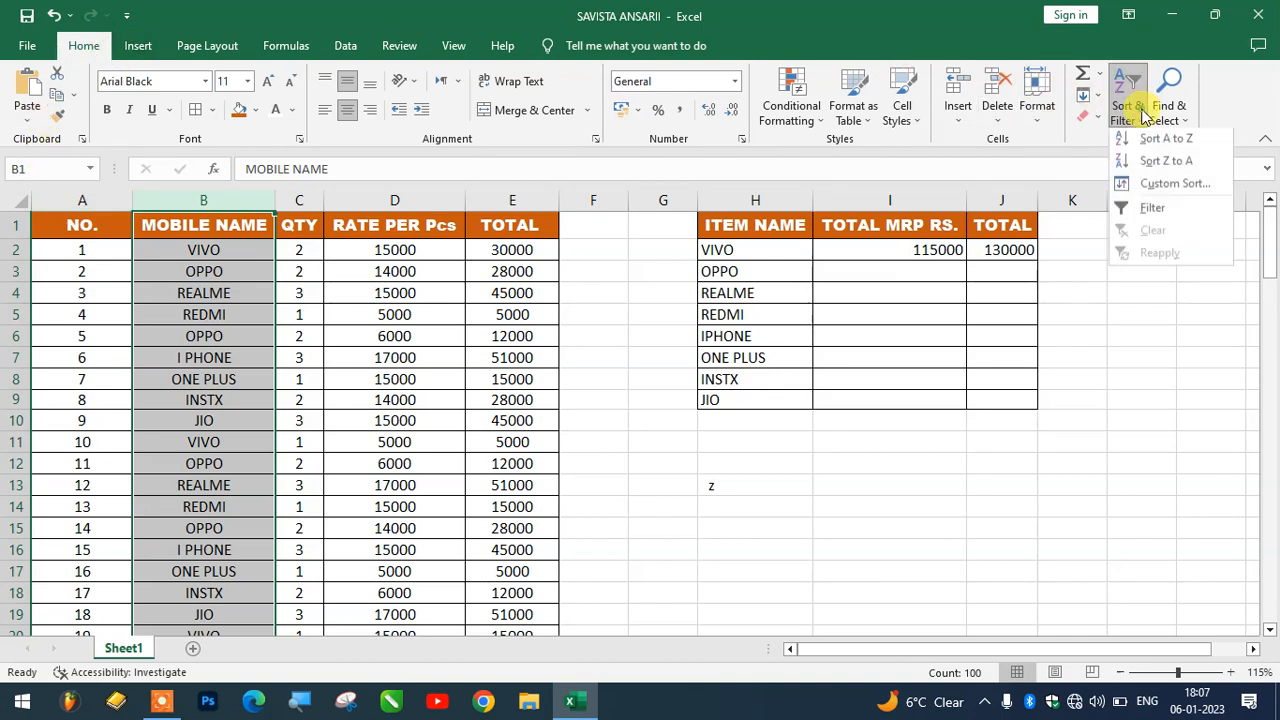
left_click(1150, 210)
left_click(585, 483)
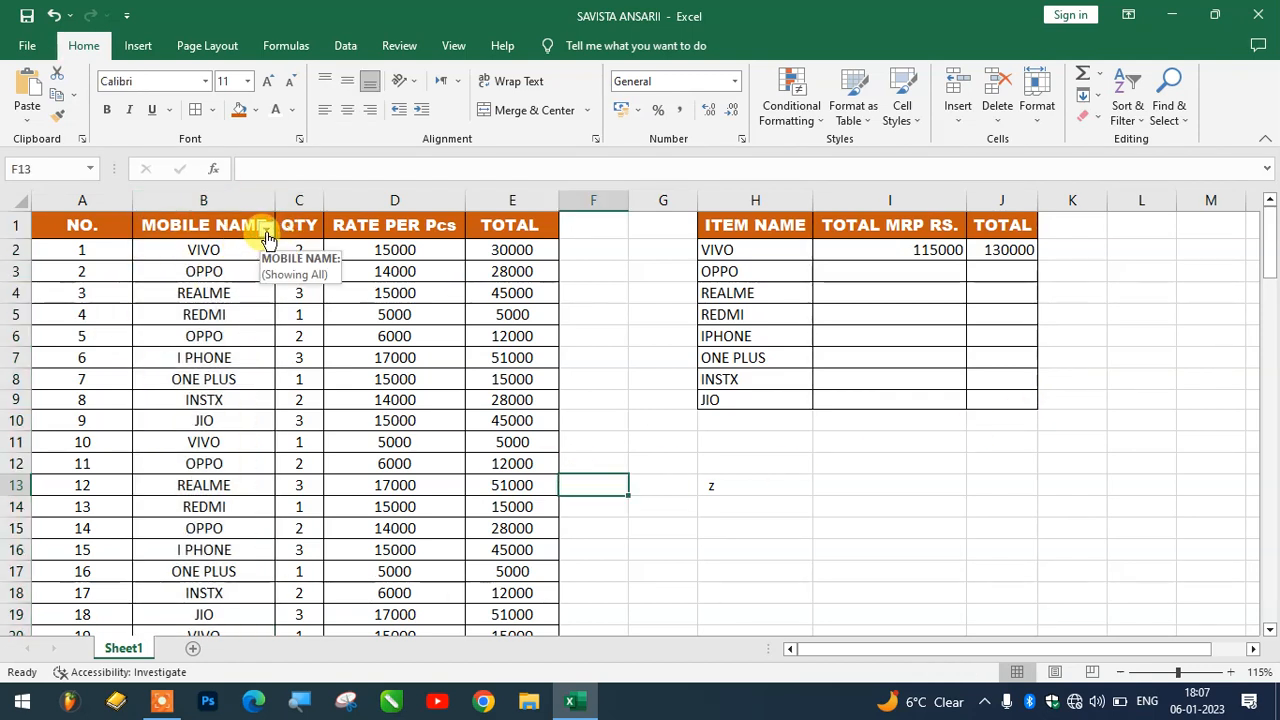
Step: Filter the MOBILE NAME column to show only the JIO rows
key("super+plus")
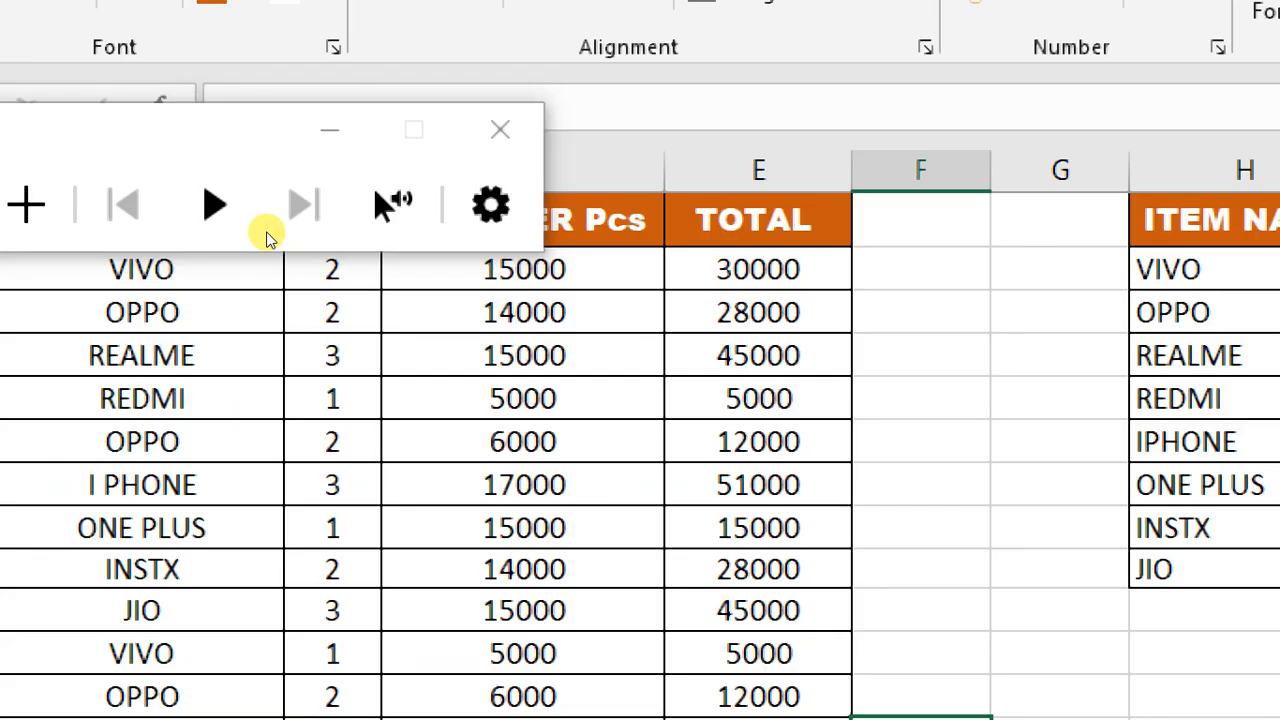
left_click(330, 130)
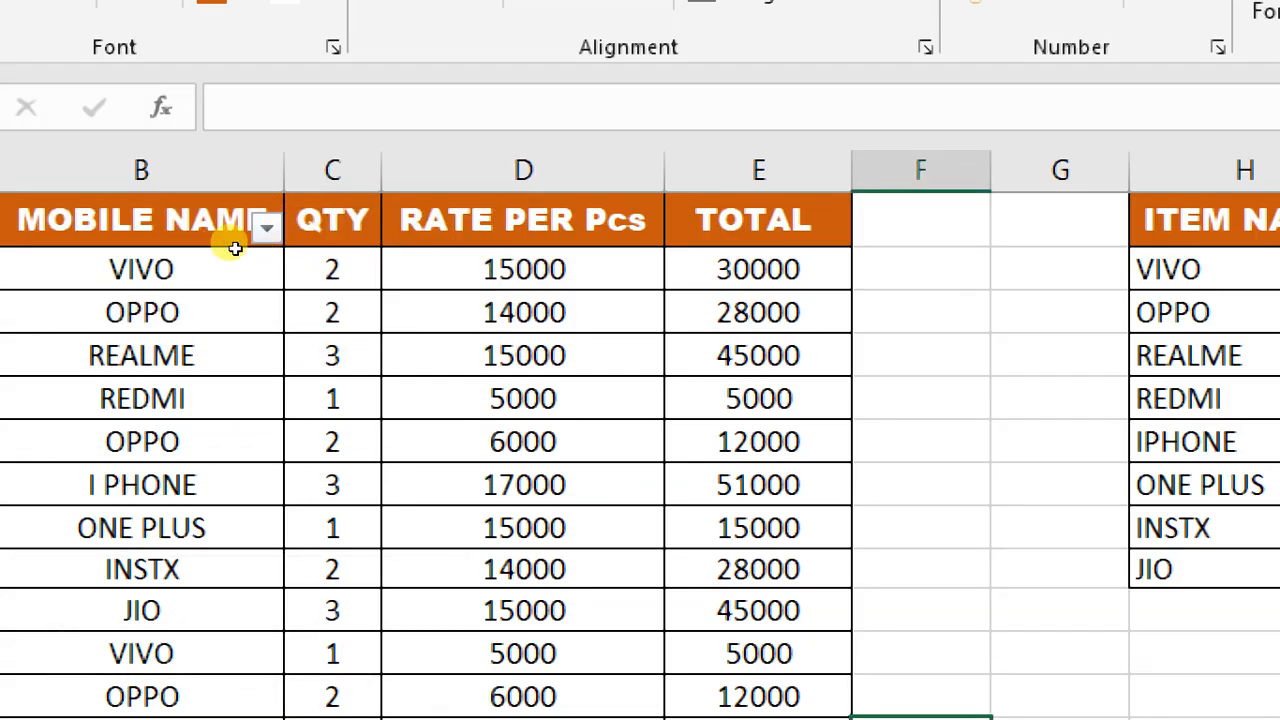
left_click(265, 232)
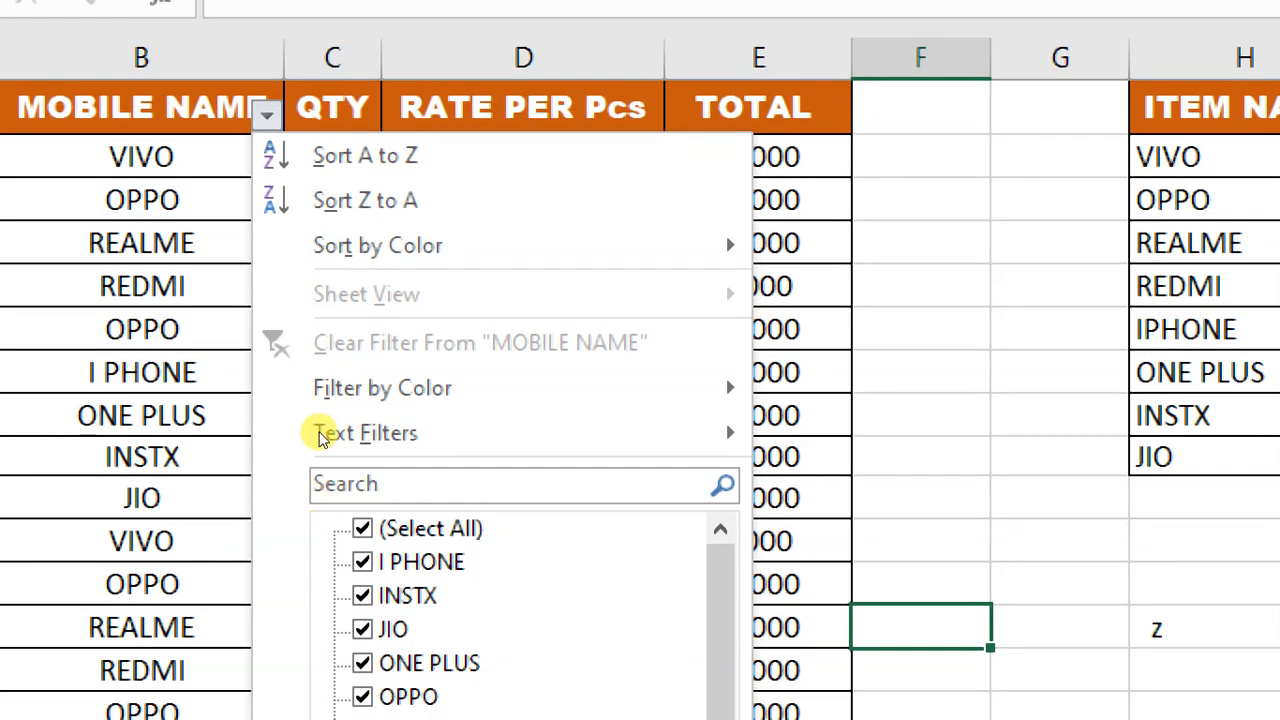
left_click(362, 528)
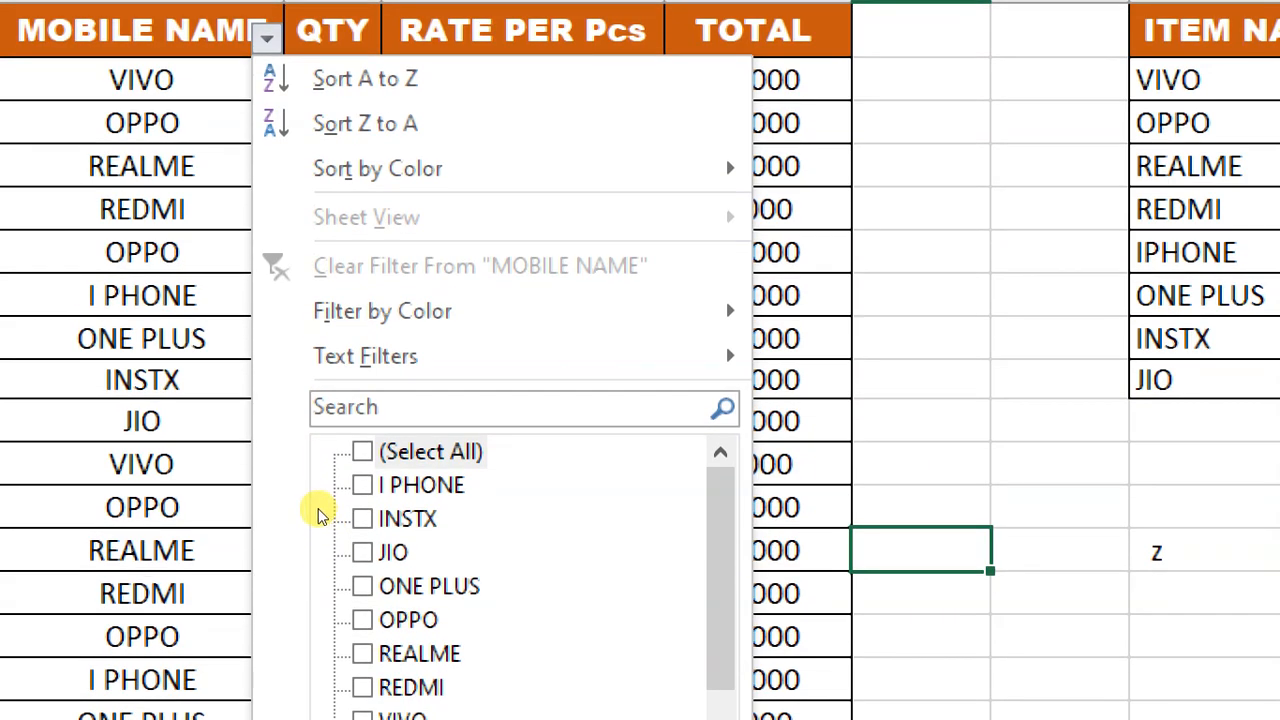
left_click(362, 552)
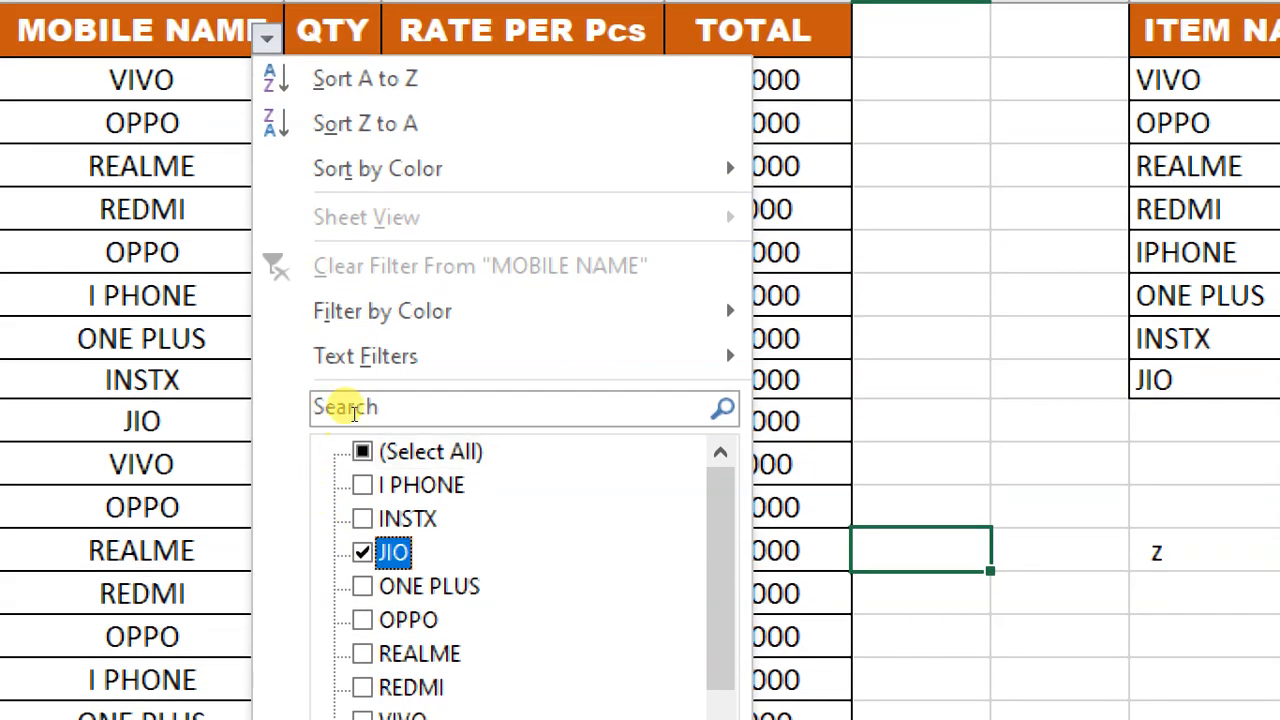
scroll(379, 487, "down", 1)
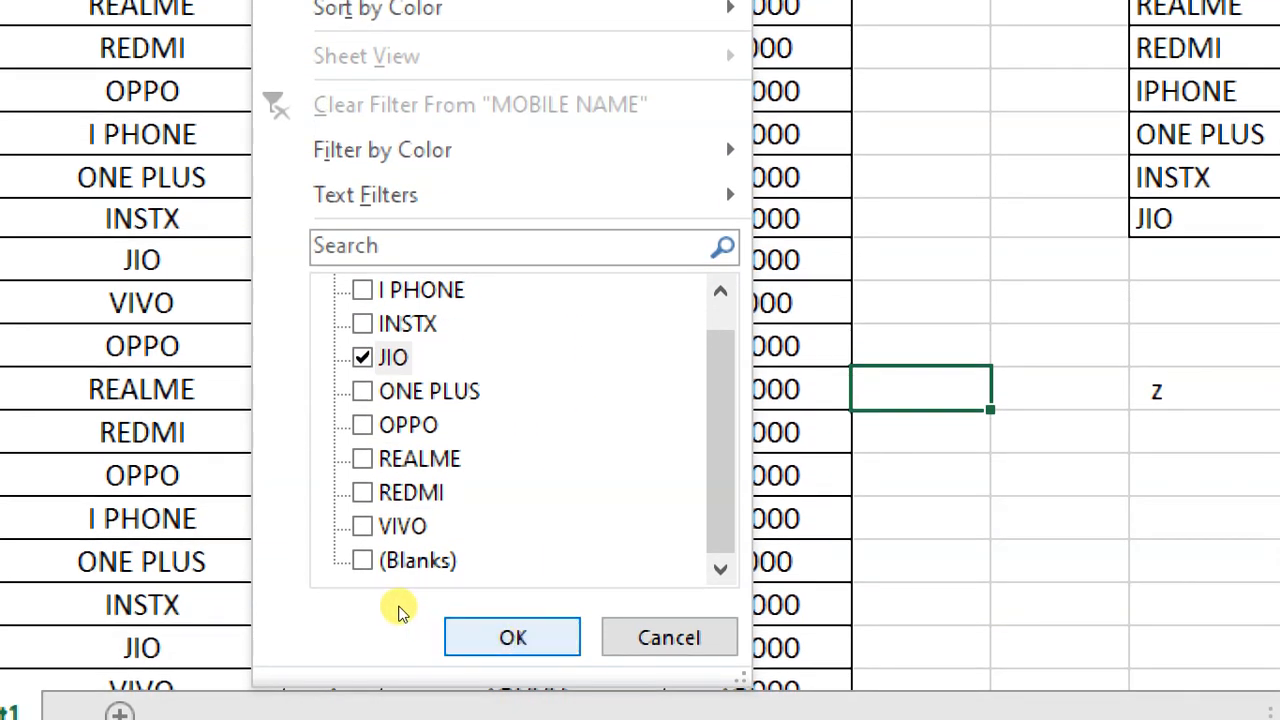
key("Return")
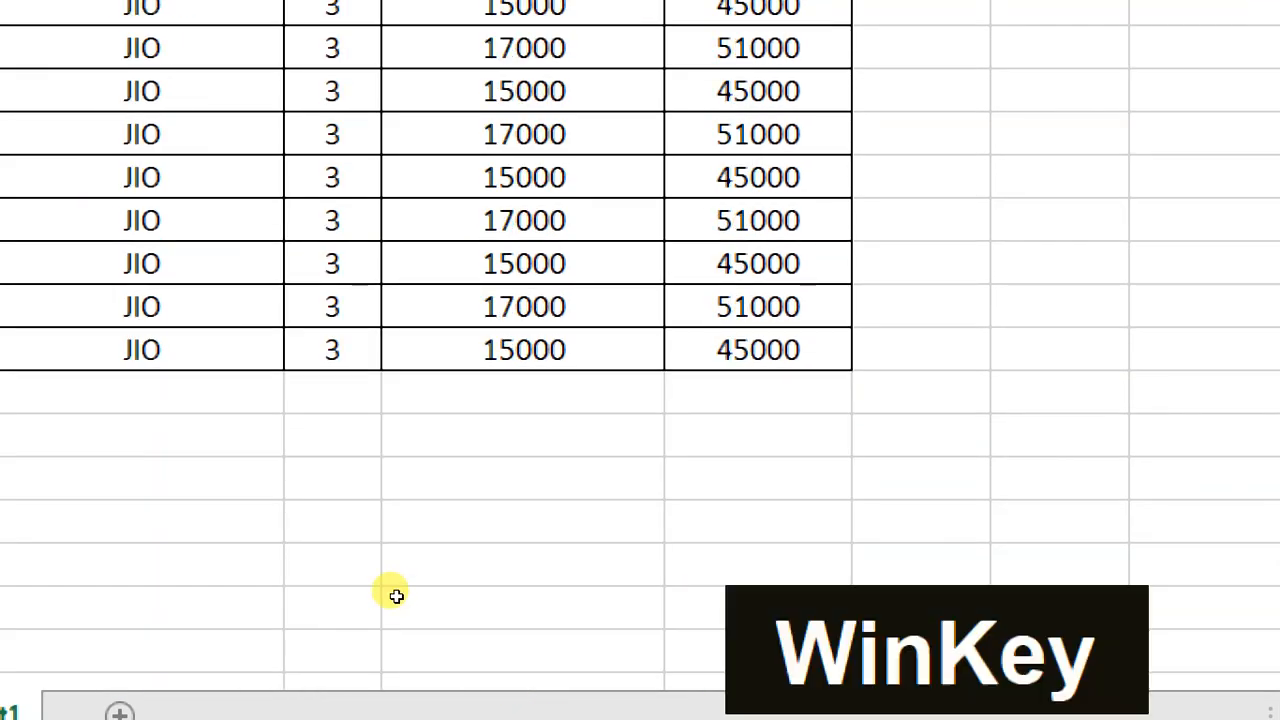
key("super+minus")
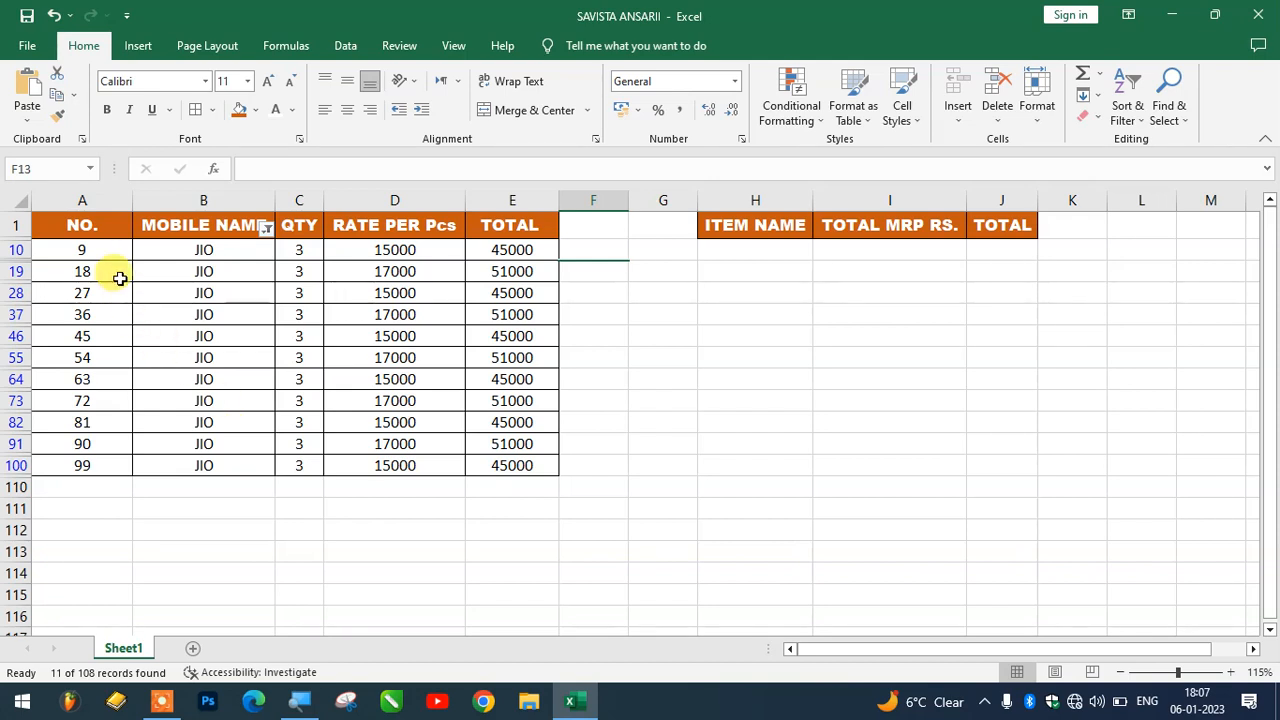
Step: Fill the filtered JIO rows, from the NO. column through TOTAL, with a light blue theme color
left_click_drag(50, 250, 515, 482)
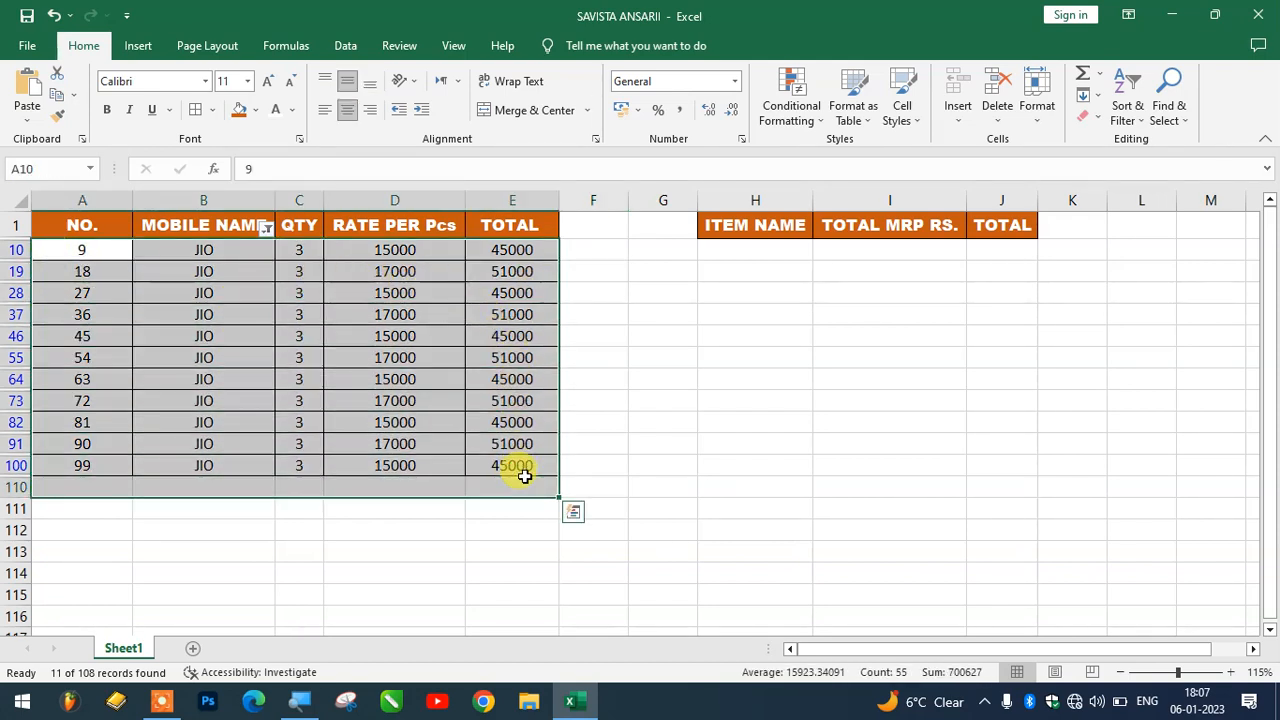
left_click(256, 110)
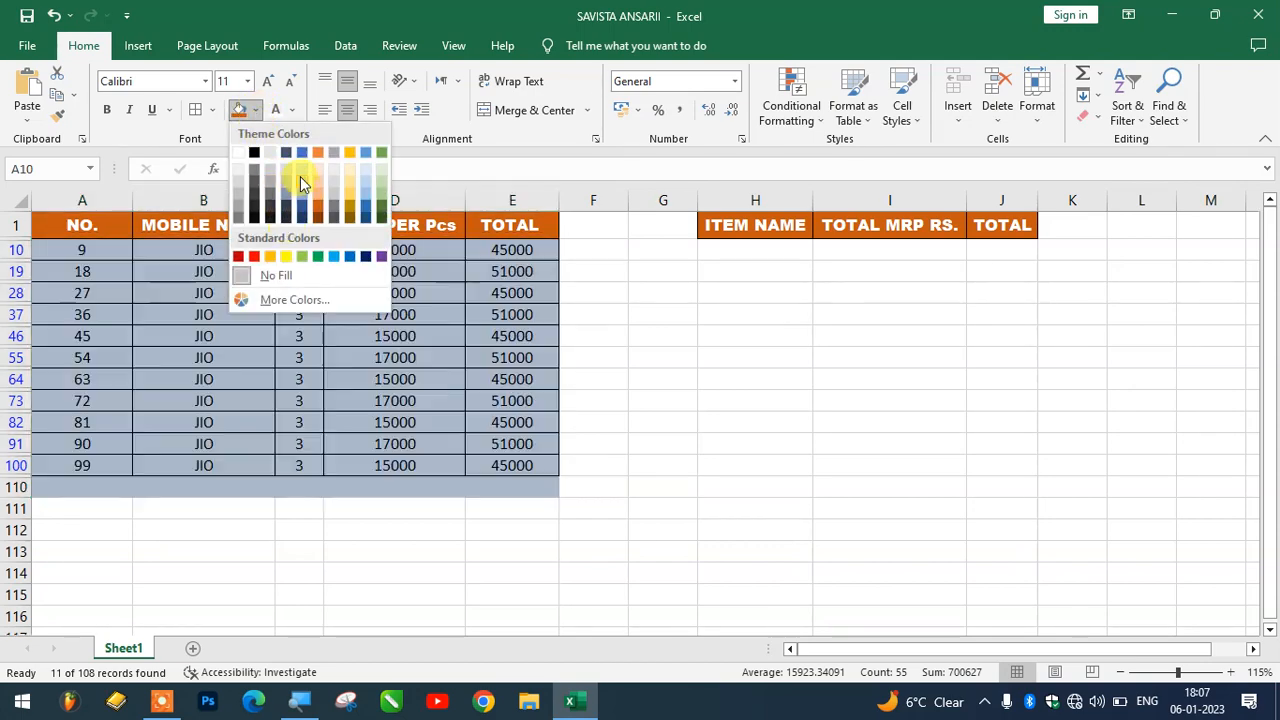
left_click(287, 176)
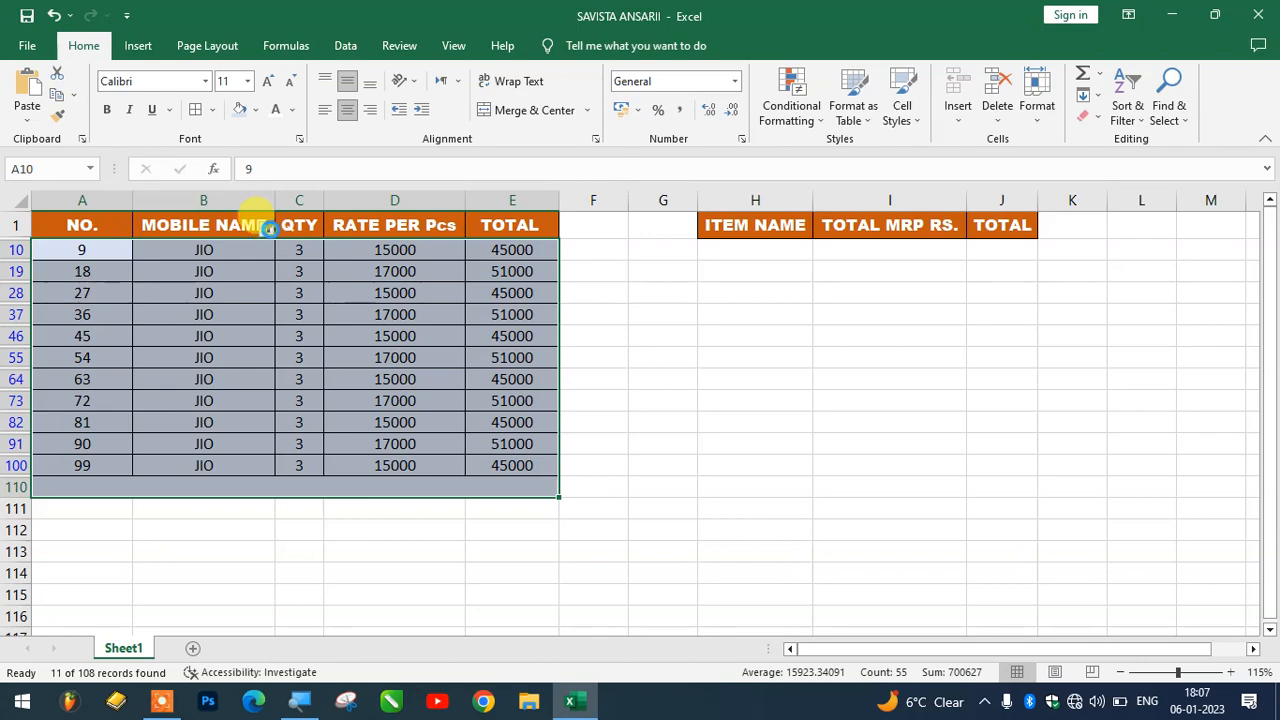
Step: Reselect all names in the MOBILE NAME filter so that every row of the list is shown
left_click(267, 228)
left_click(316, 437)
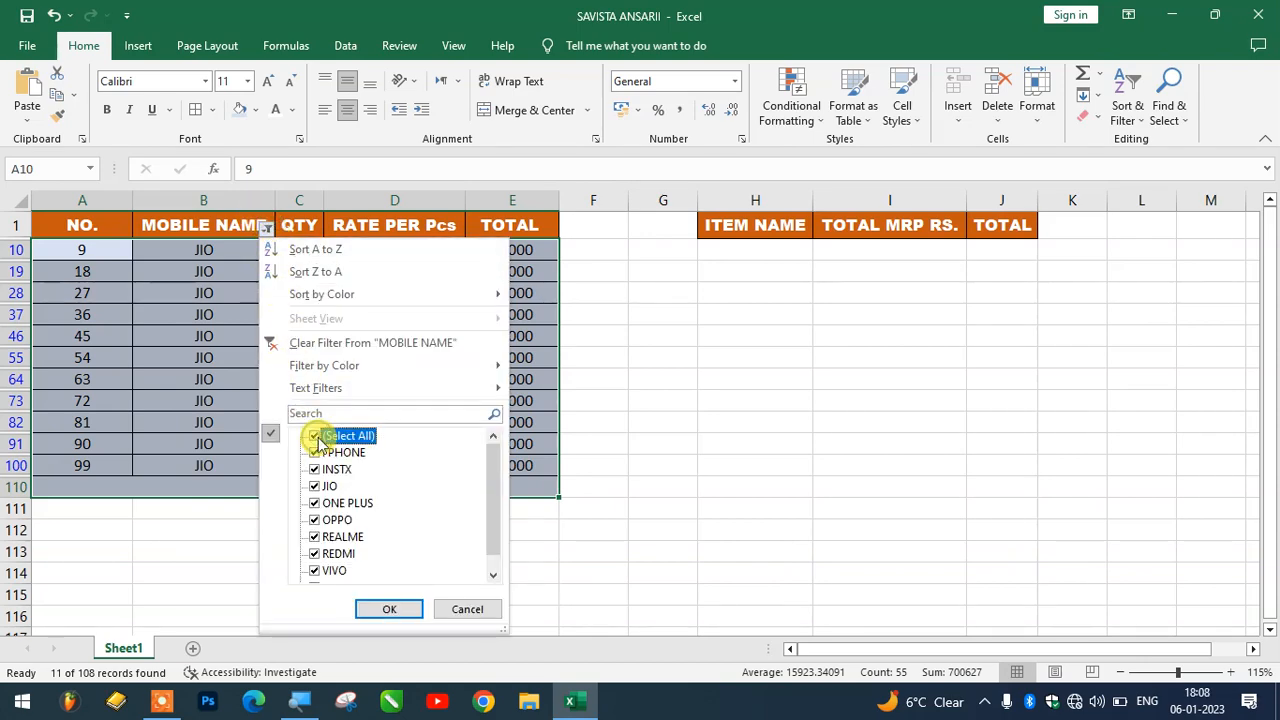
left_click(388, 609)
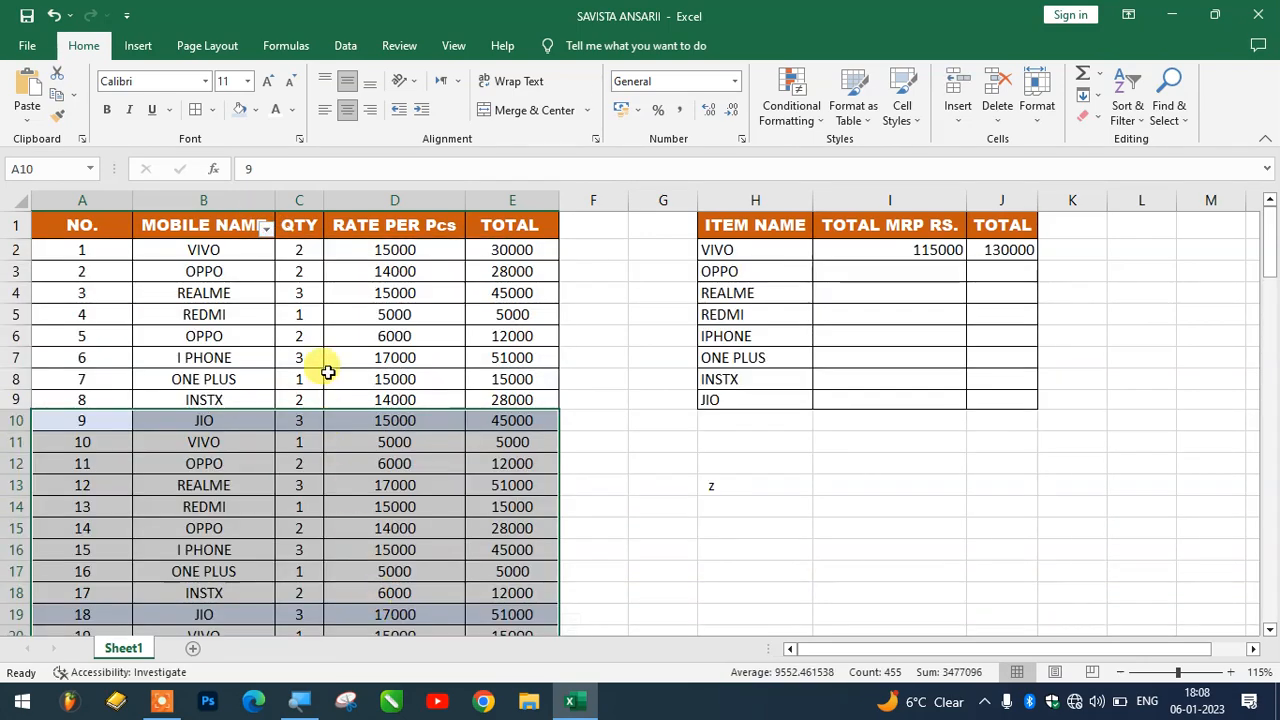
Step: Check the shading of the JIO rows throughout the unfiltered list and return to its beginning
left_click(425, 316)
scroll(545, 369, "down", 1)
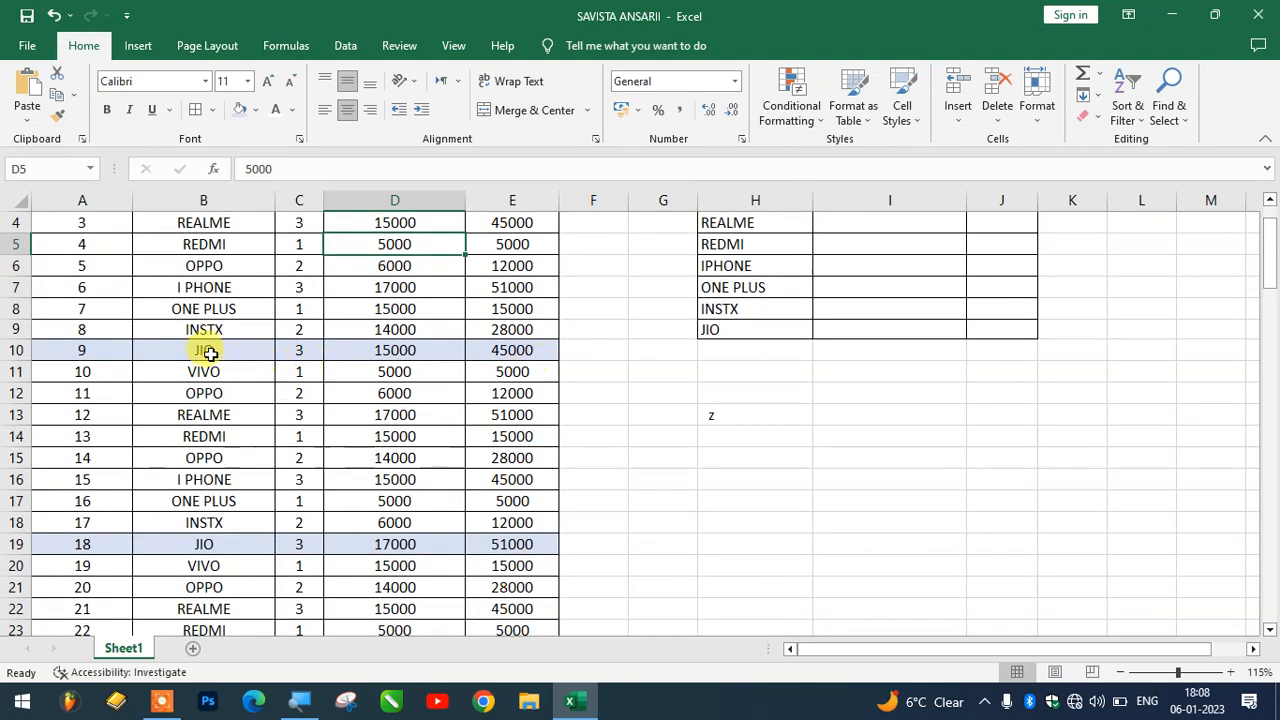
scroll(288, 417, "down", 1)
scroll(290, 413, "down", 2)
scroll(330, 420, "down", 3)
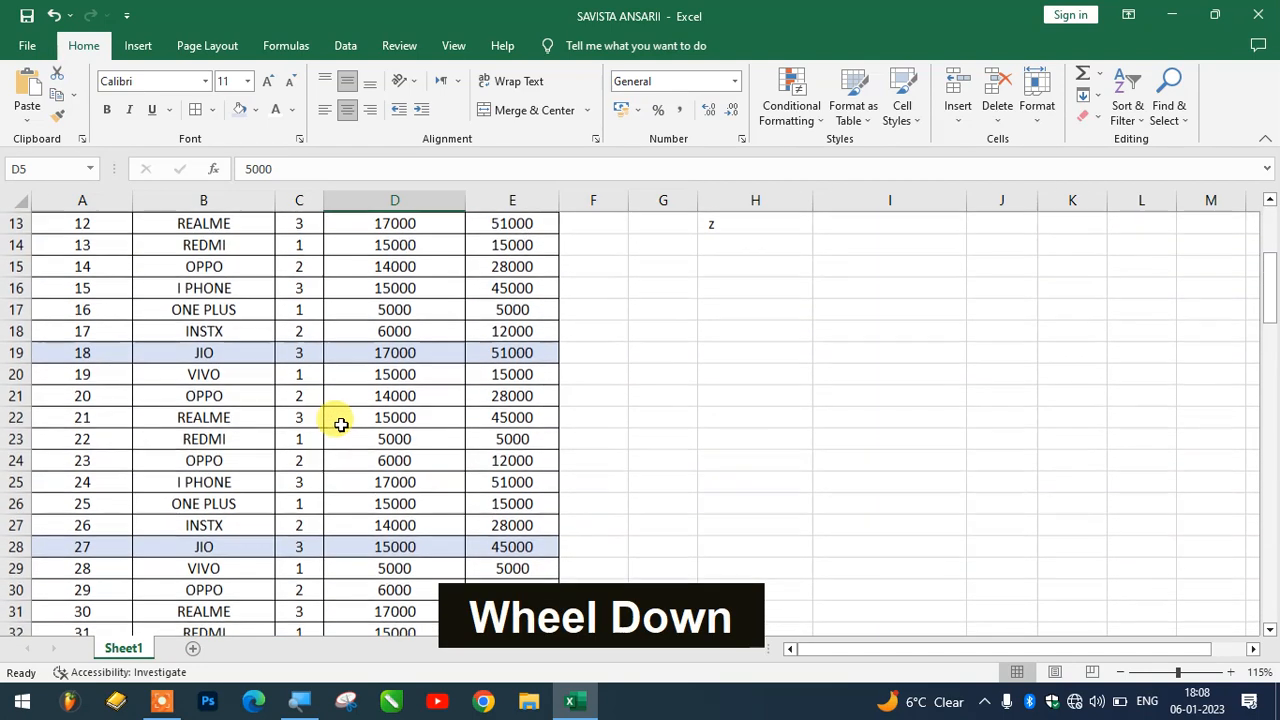
scroll(342, 432, "down", 3)
scroll(340, 434, "down", 8)
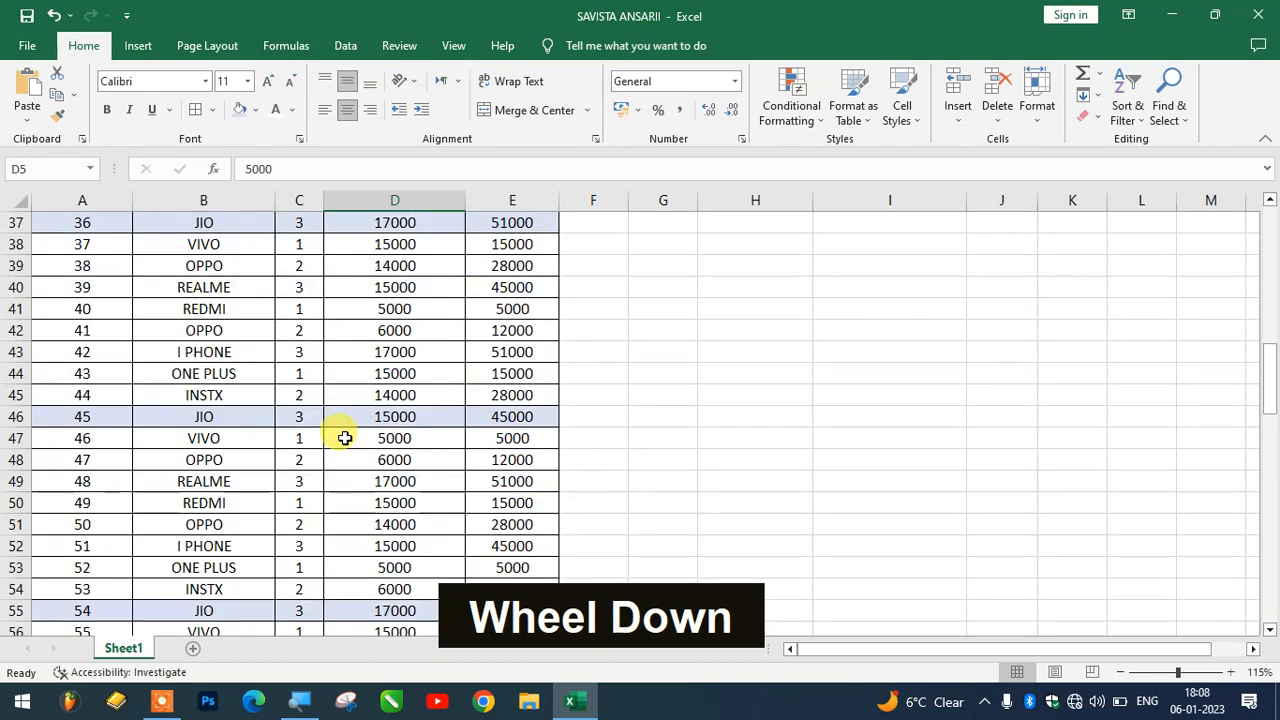
scroll(334, 480, "down", 4)
scroll(338, 455, "up", 18)
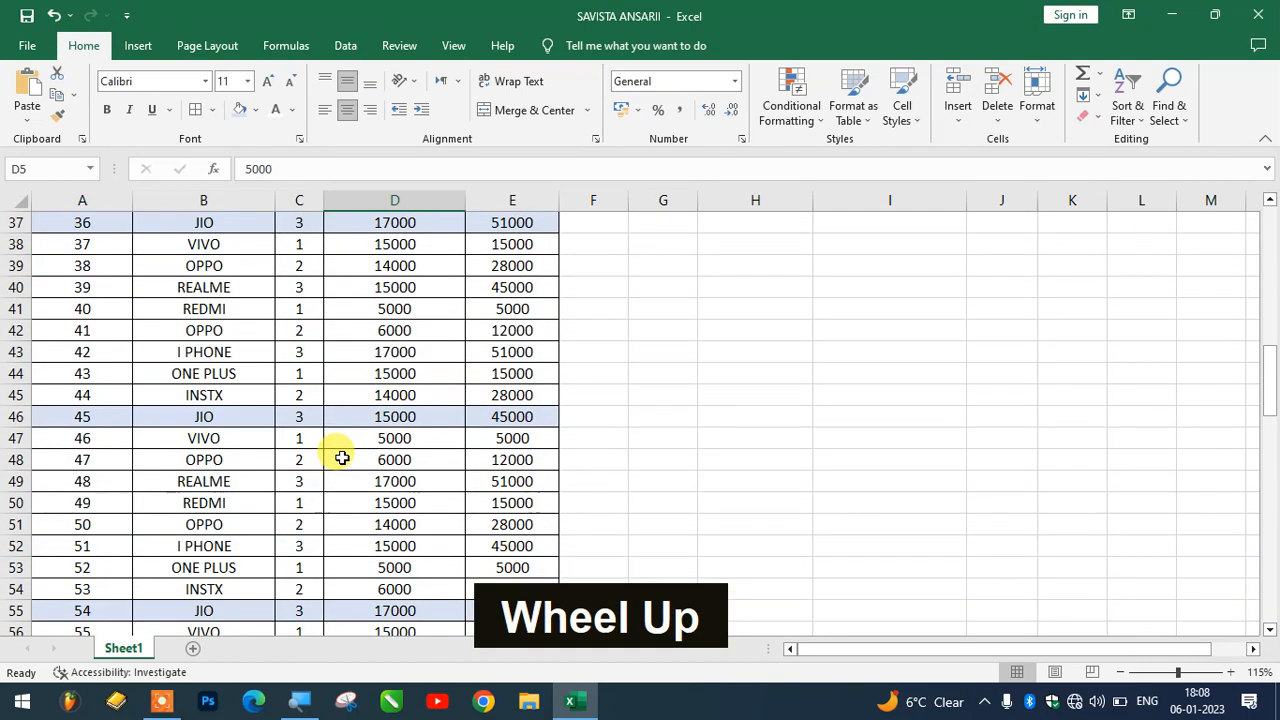
scroll(341, 457, "up", 3)
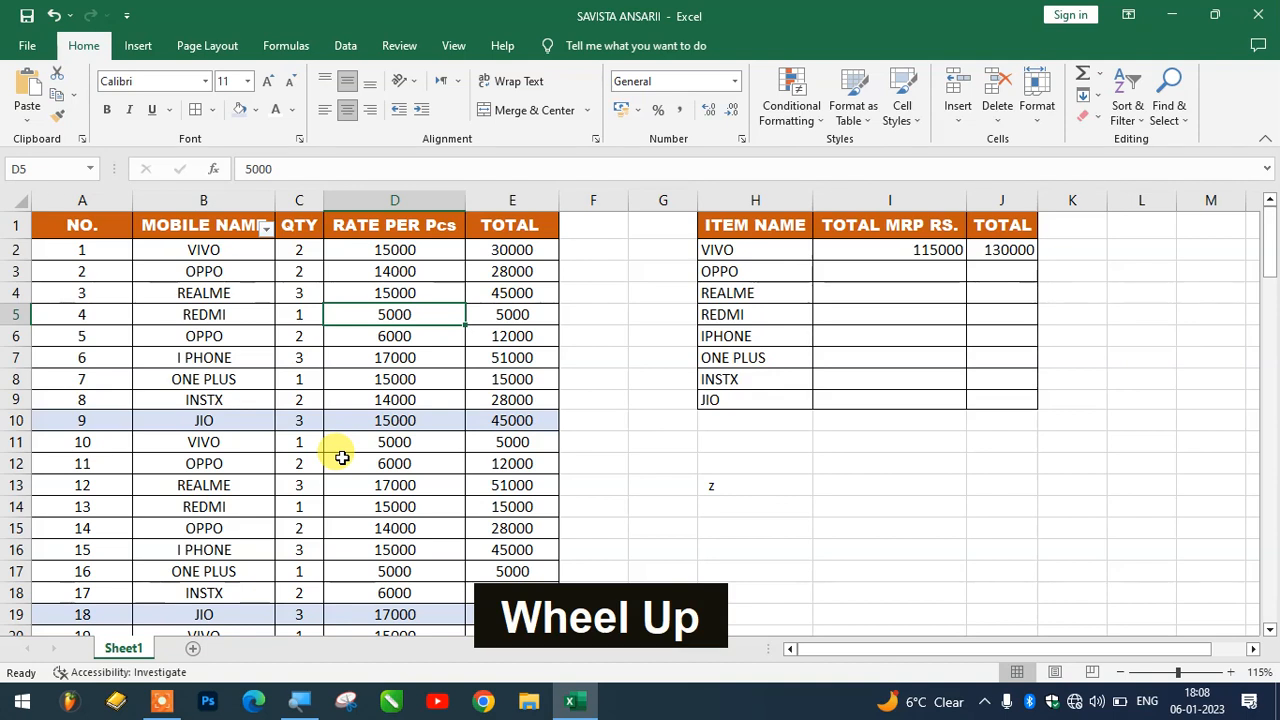
Step: Filter the MOBILE NAME column to show only the I PHONE rows
left_click(265, 228)
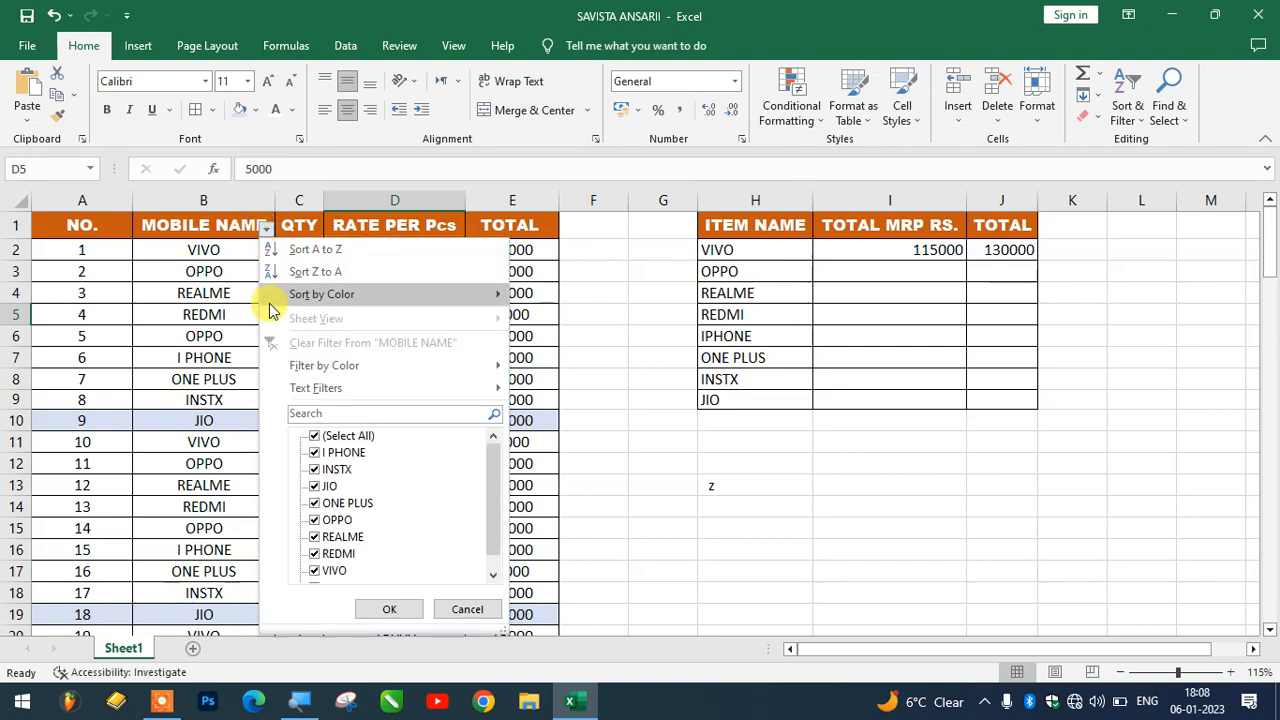
left_click(326, 440)
left_click(314, 456)
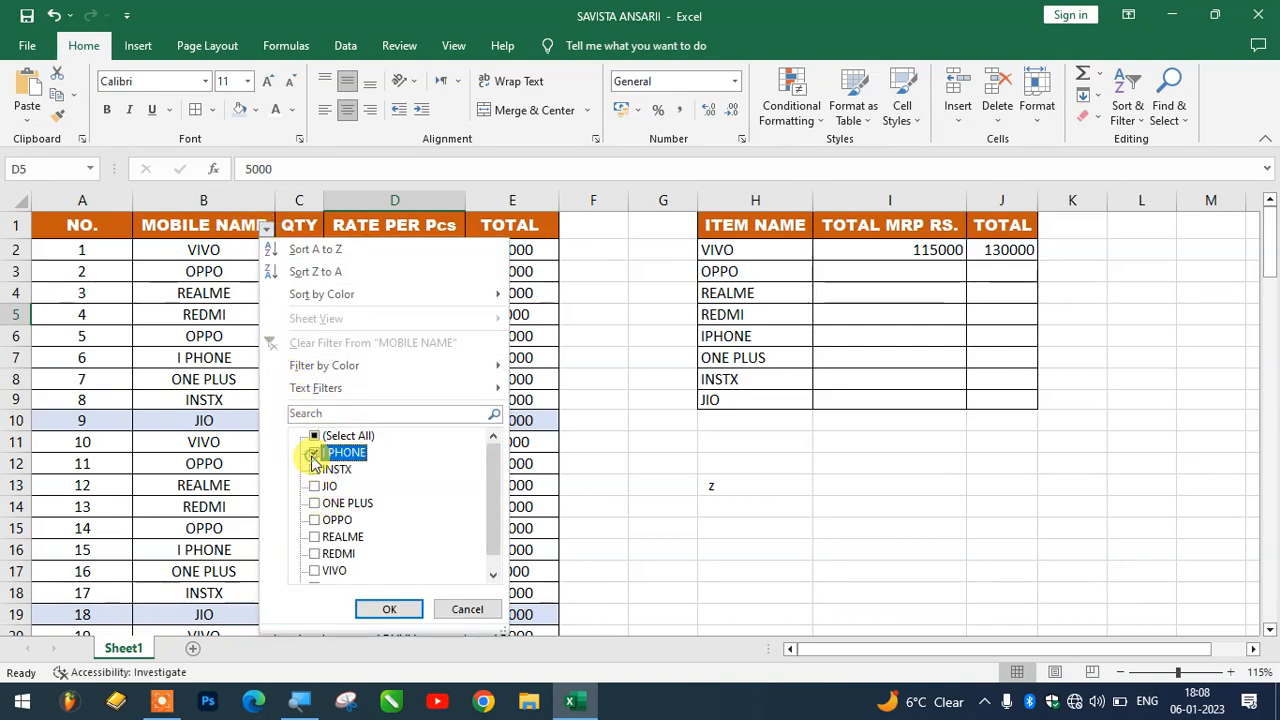
left_click(378, 616)
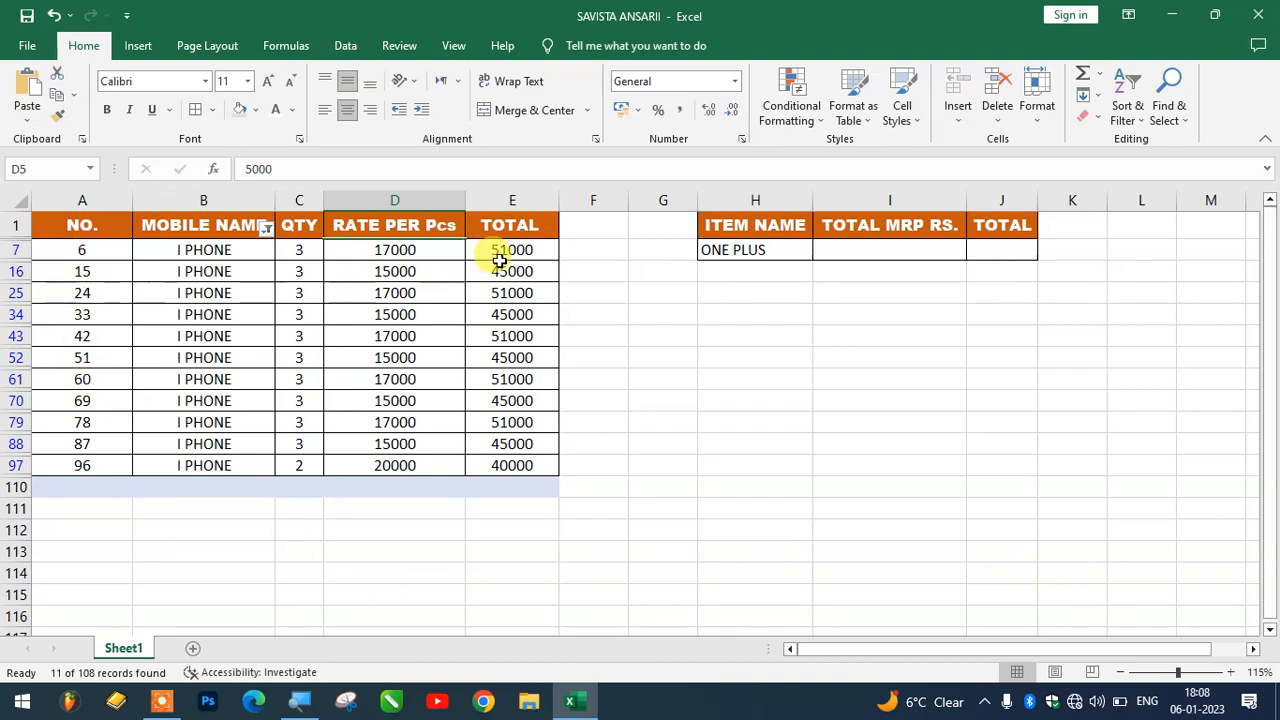
Step: Inspect the rate, total and quantity values of the filtered I PHONE rows
left_click_drag(356, 255, 508, 457)
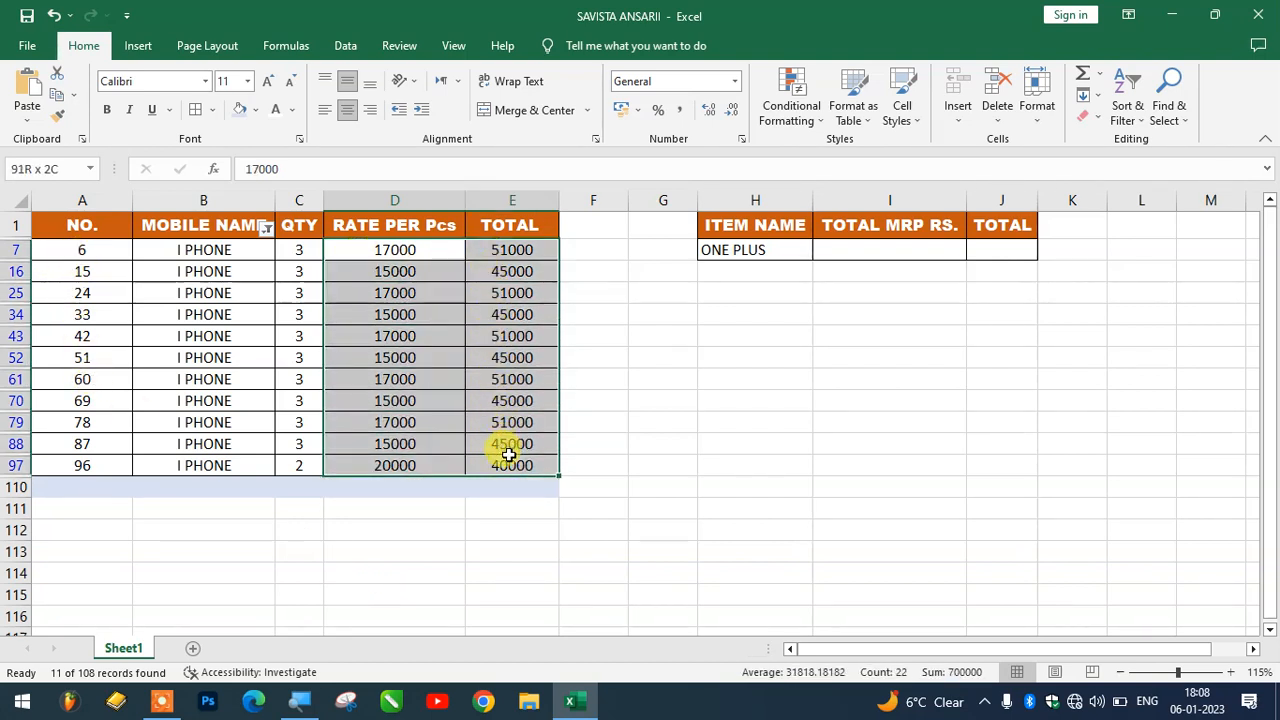
left_click_drag(301, 251, 300, 457)
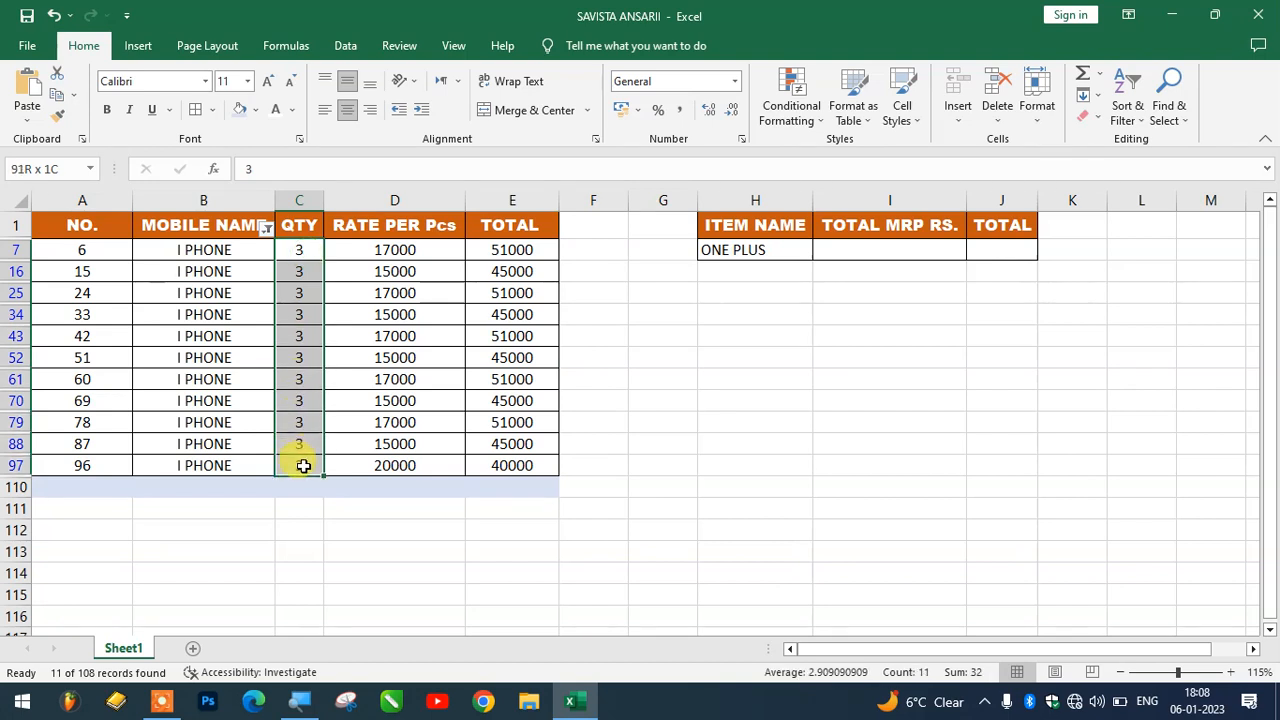
left_click(286, 290)
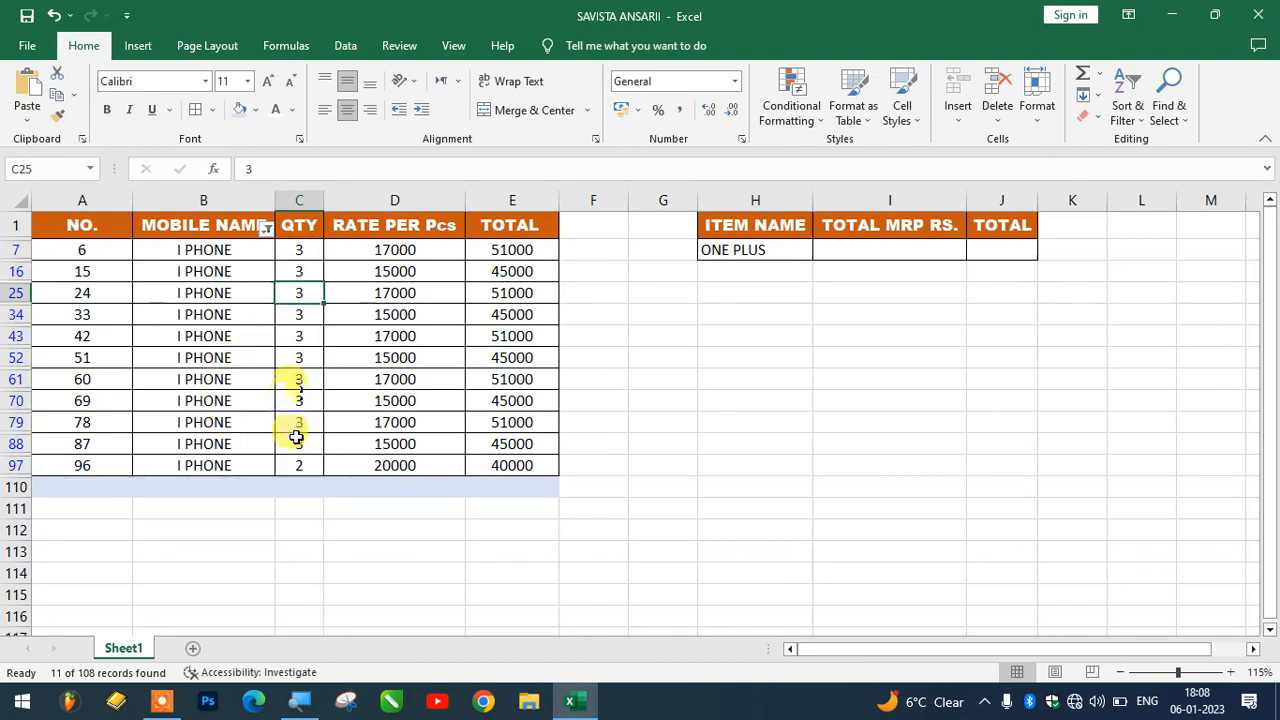
Step: Fill all the filtered I PHONE rows, from the NO. column to the TOTAL column, with light gold
left_click_drag(200, 249, 395, 460)
left_click(70, 243)
left_click_drag(70, 243, 512, 466)
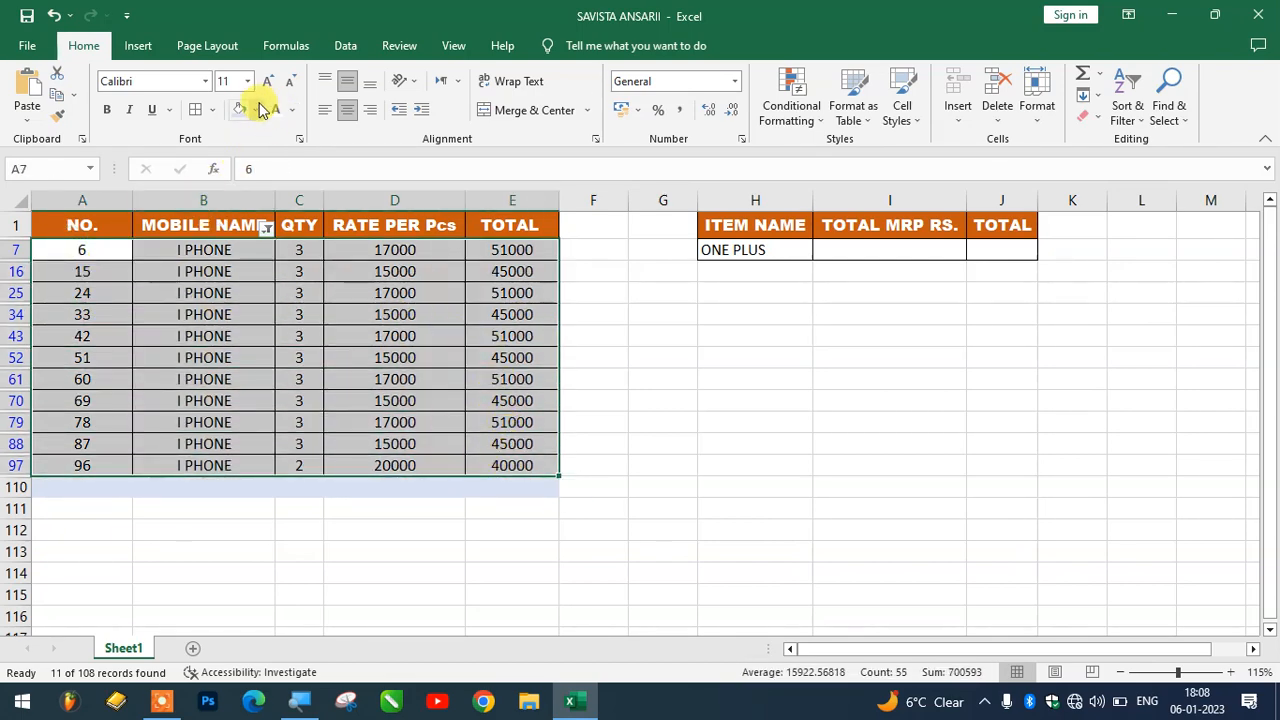
left_click(258, 109)
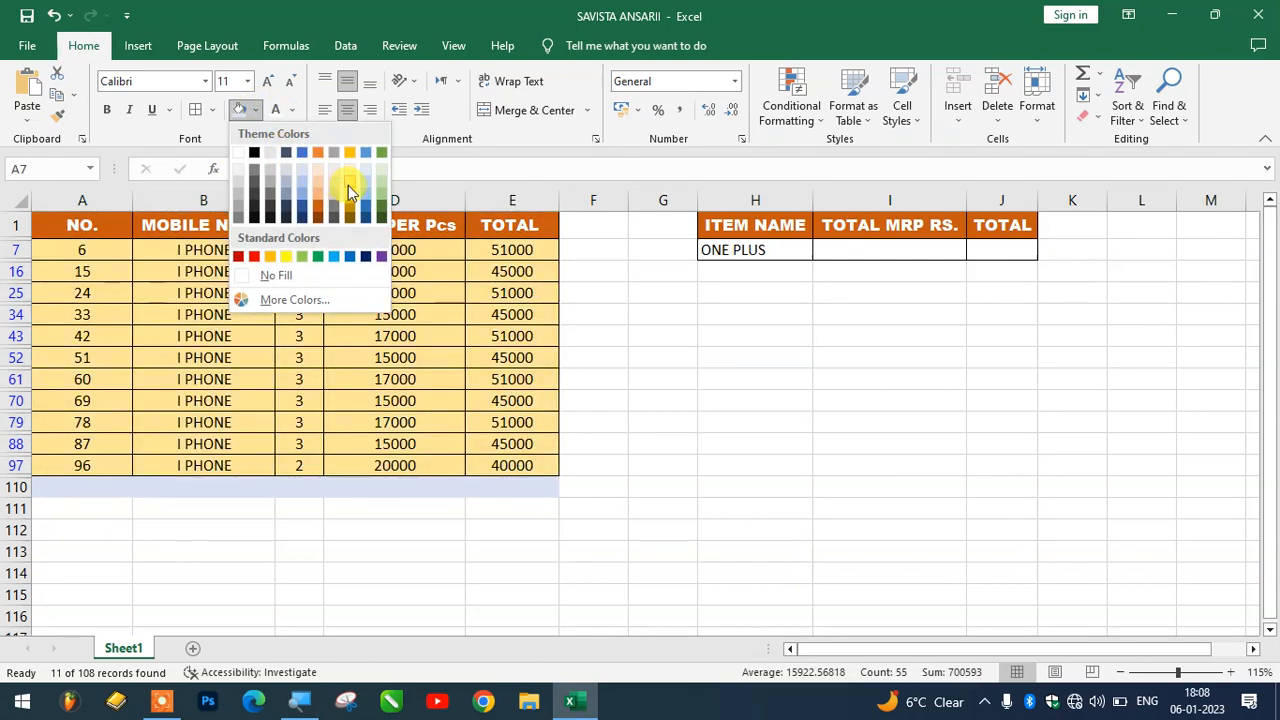
left_click(348, 186)
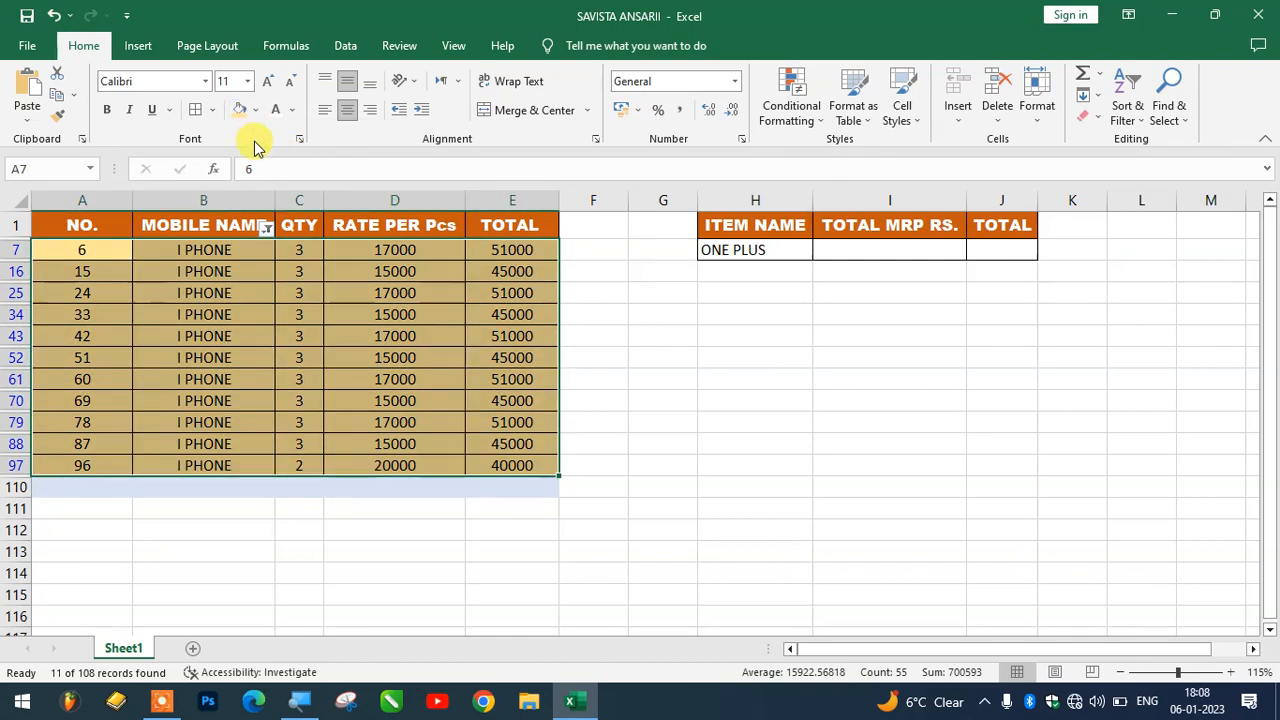
Step: Reselect all names in the MOBILE NAME filter to bring back the full list
left_click(265, 229)
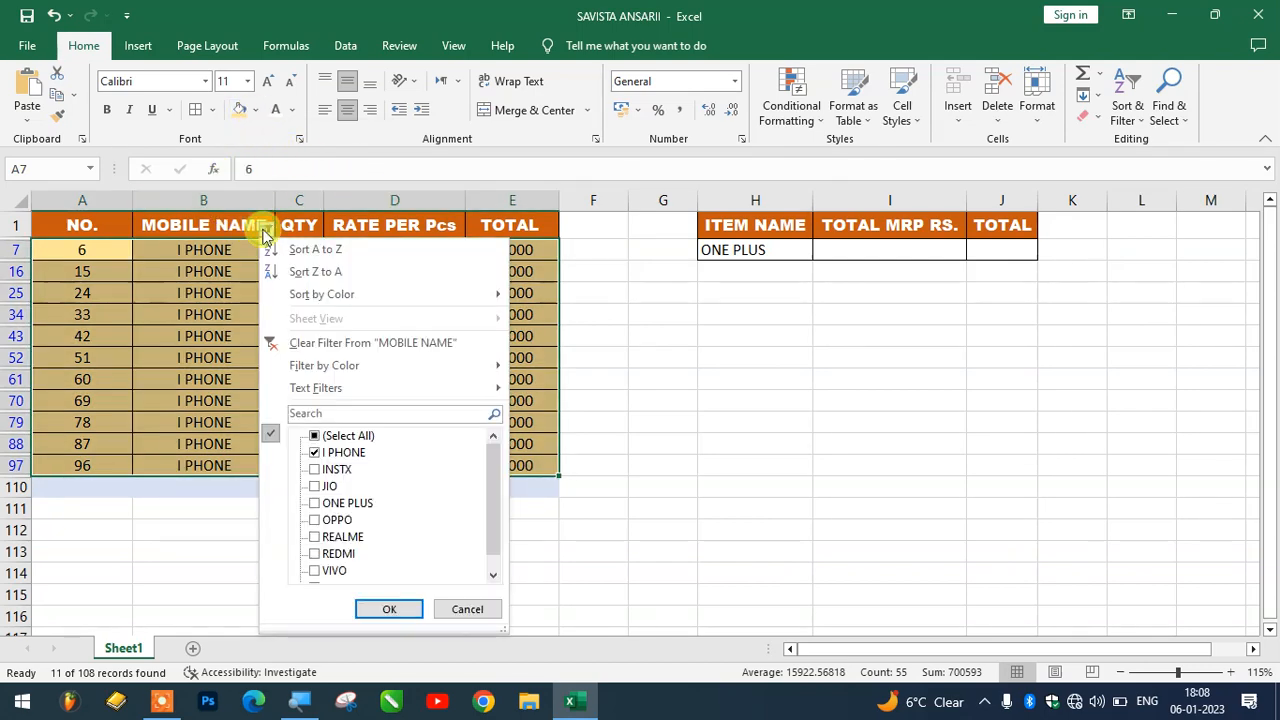
left_click(336, 437)
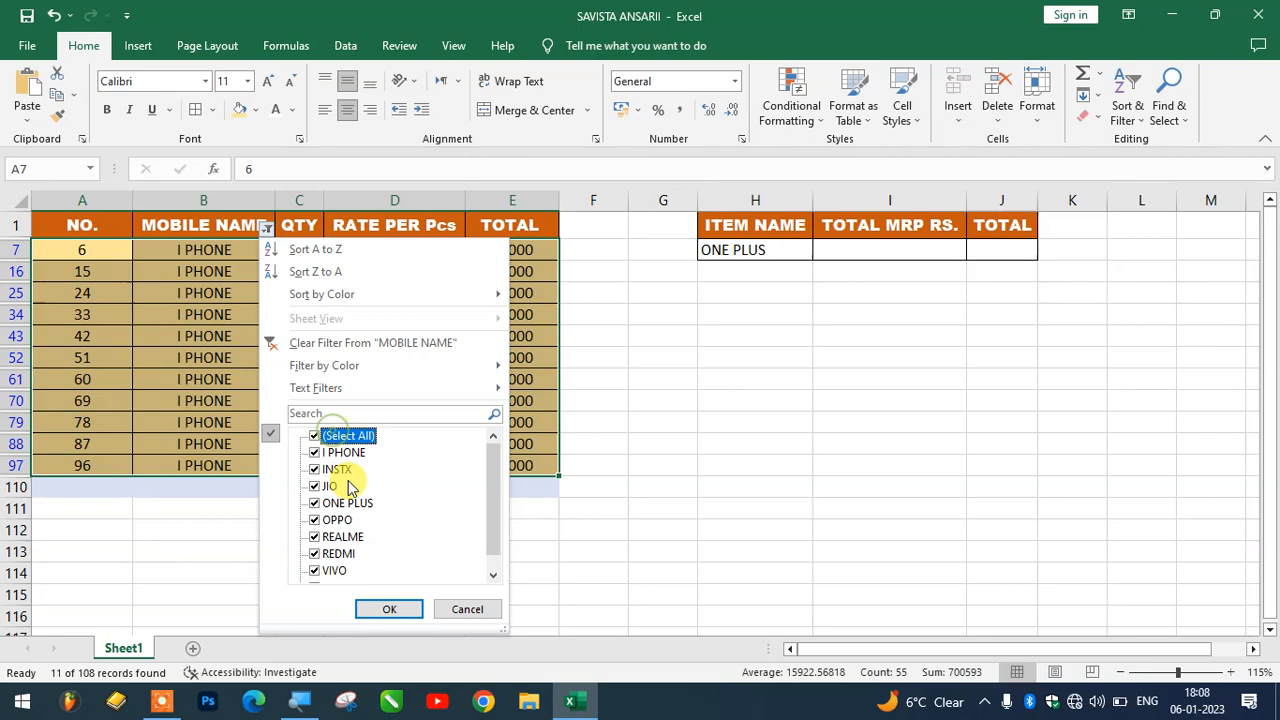
left_click(375, 609)
left_click(634, 443)
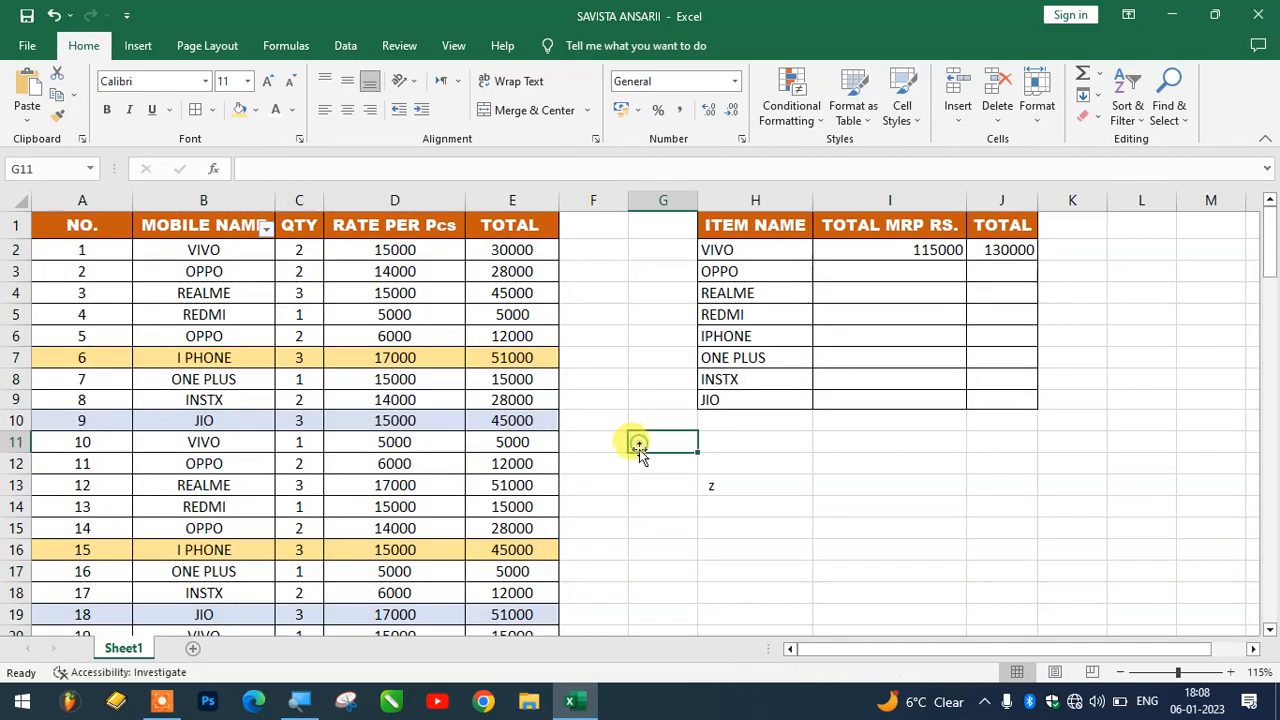
Step: Check the gold shading of the I PHONE rows throughout the full list and return to its beginning
scroll(450, 373, "down", 14)
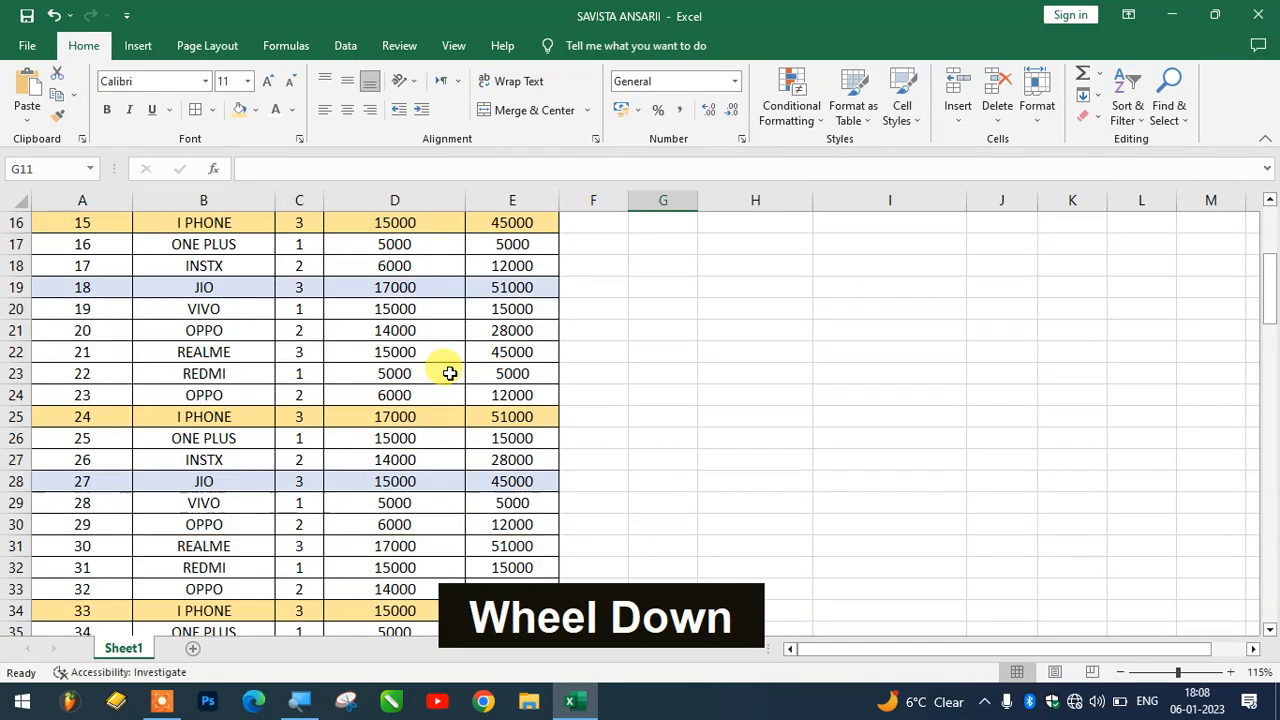
scroll(450, 373, "down", 2)
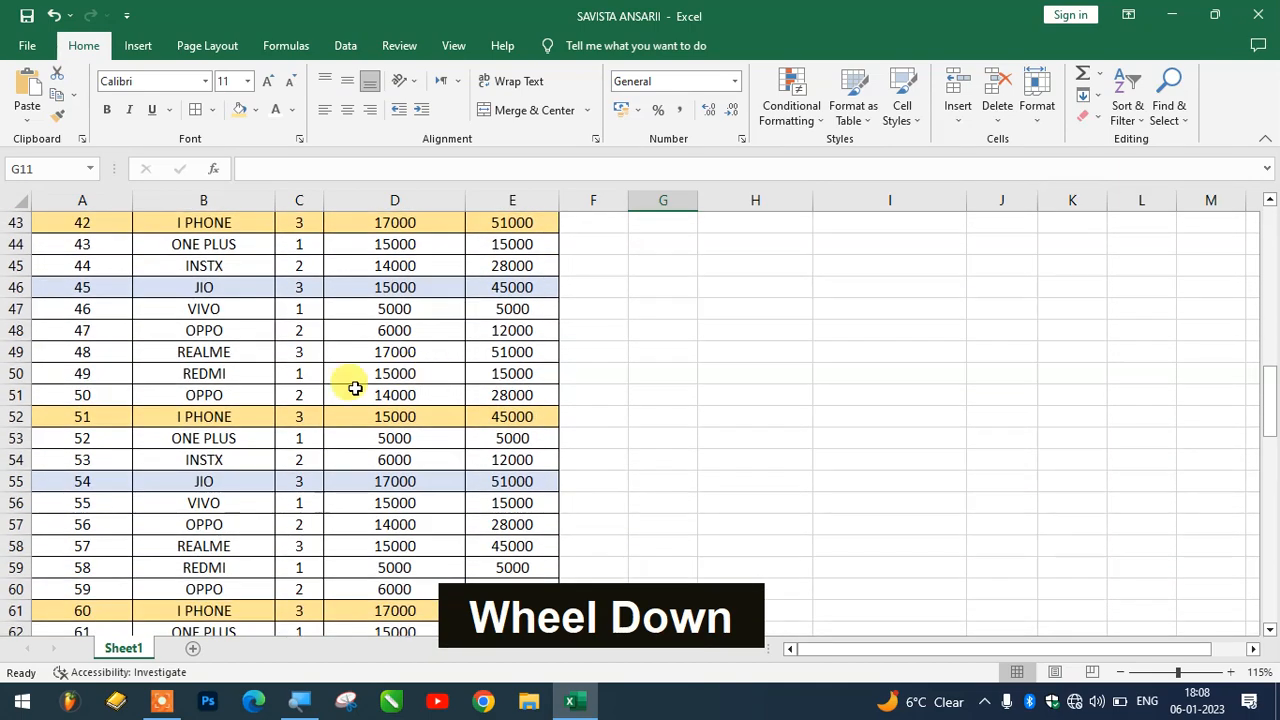
left_click_drag(46, 357, 557, 357)
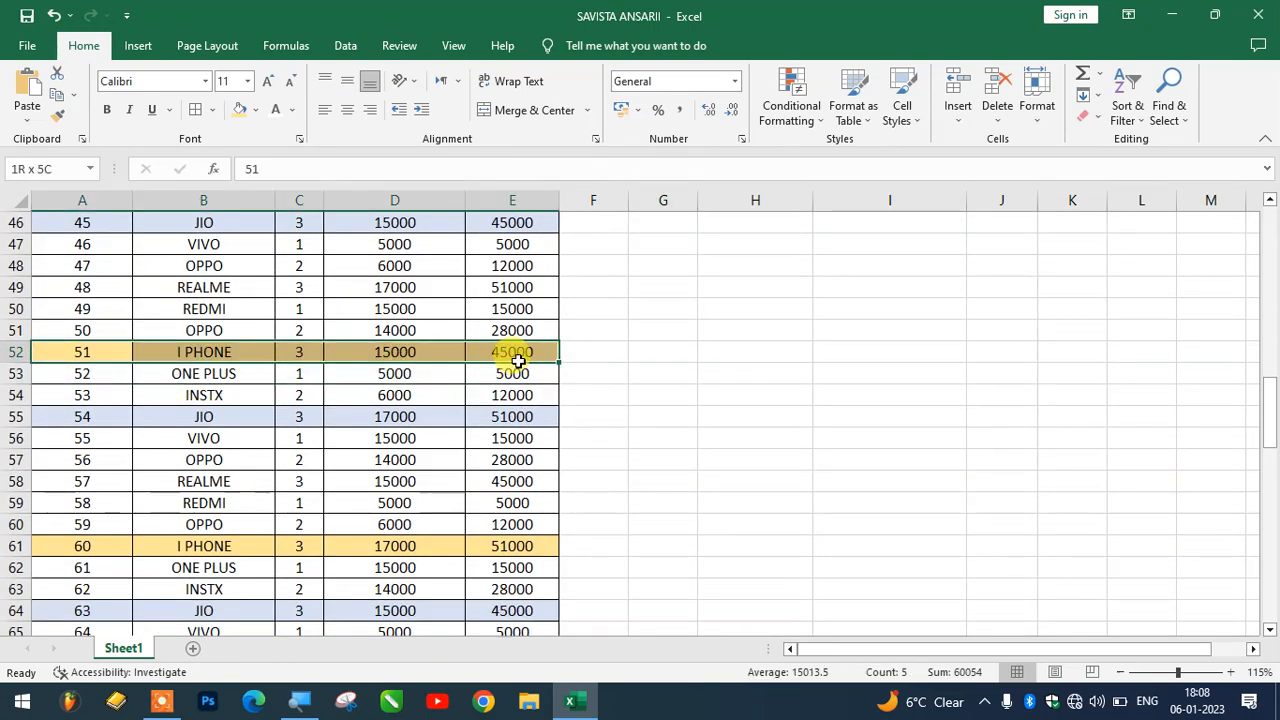
scroll(335, 369, "down", 4)
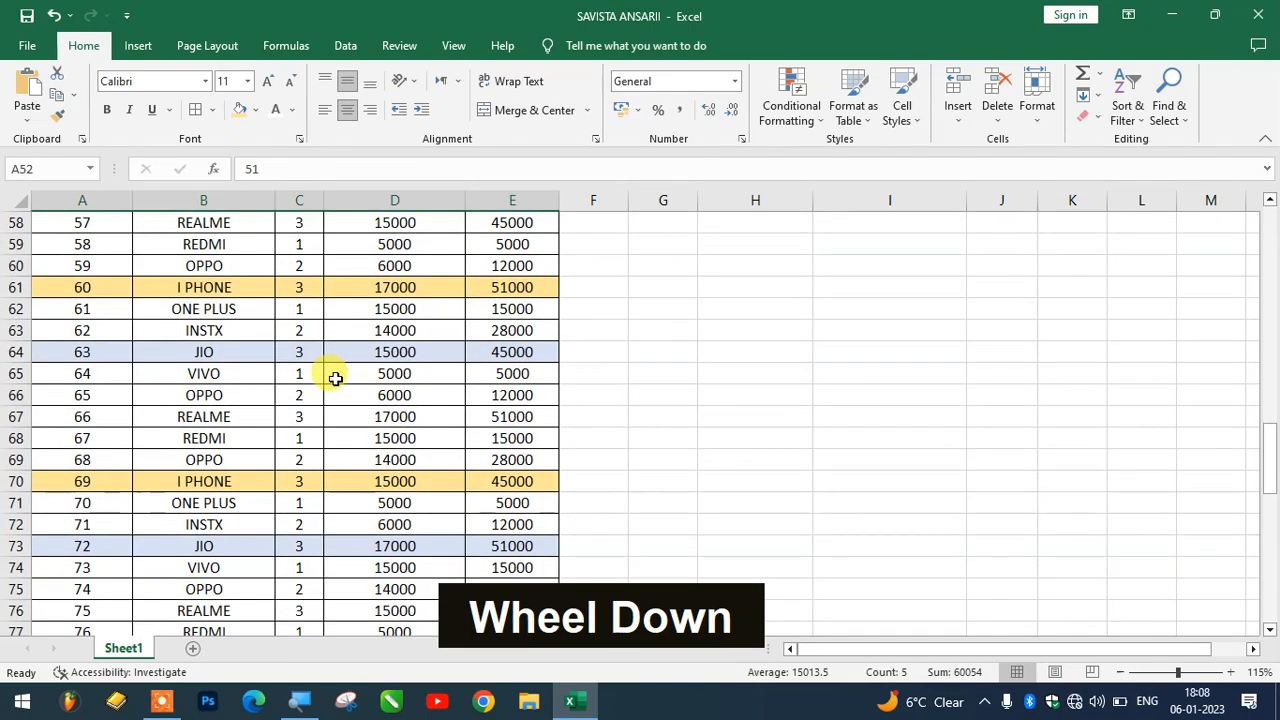
scroll(343, 375, "down", 3)
scroll(343, 375, "up", 17)
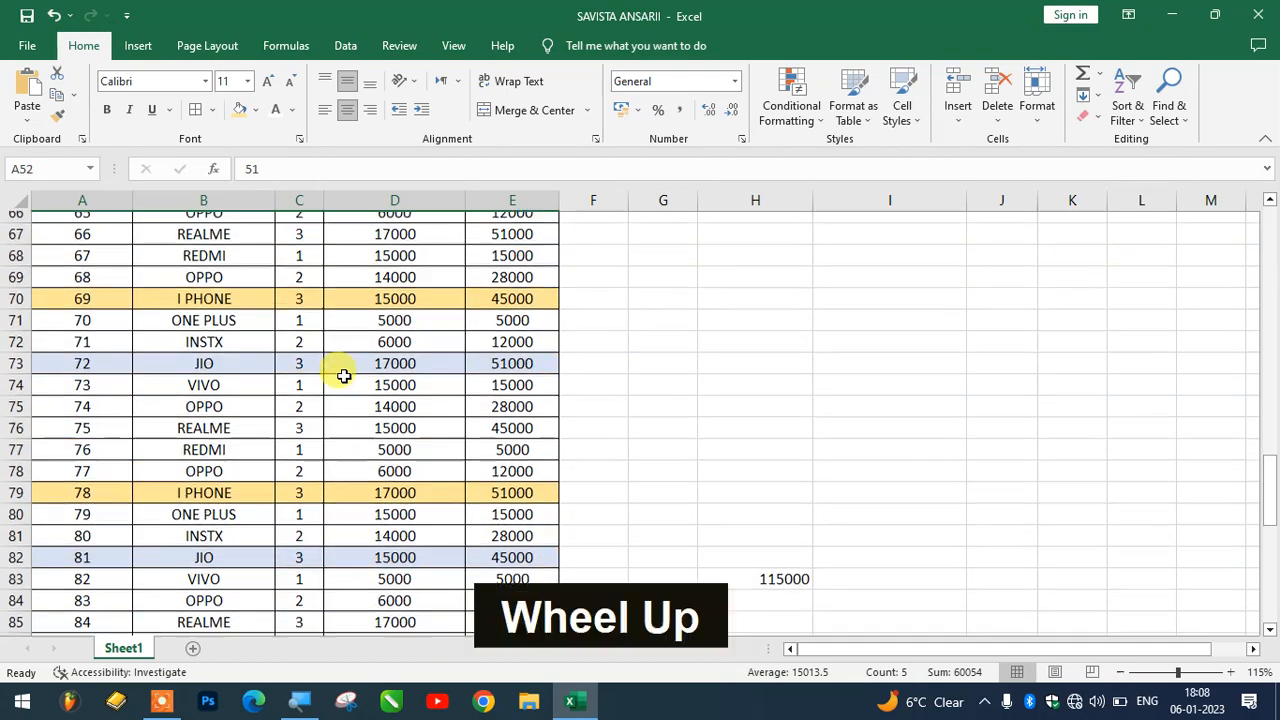
scroll(345, 383, "up", 5)
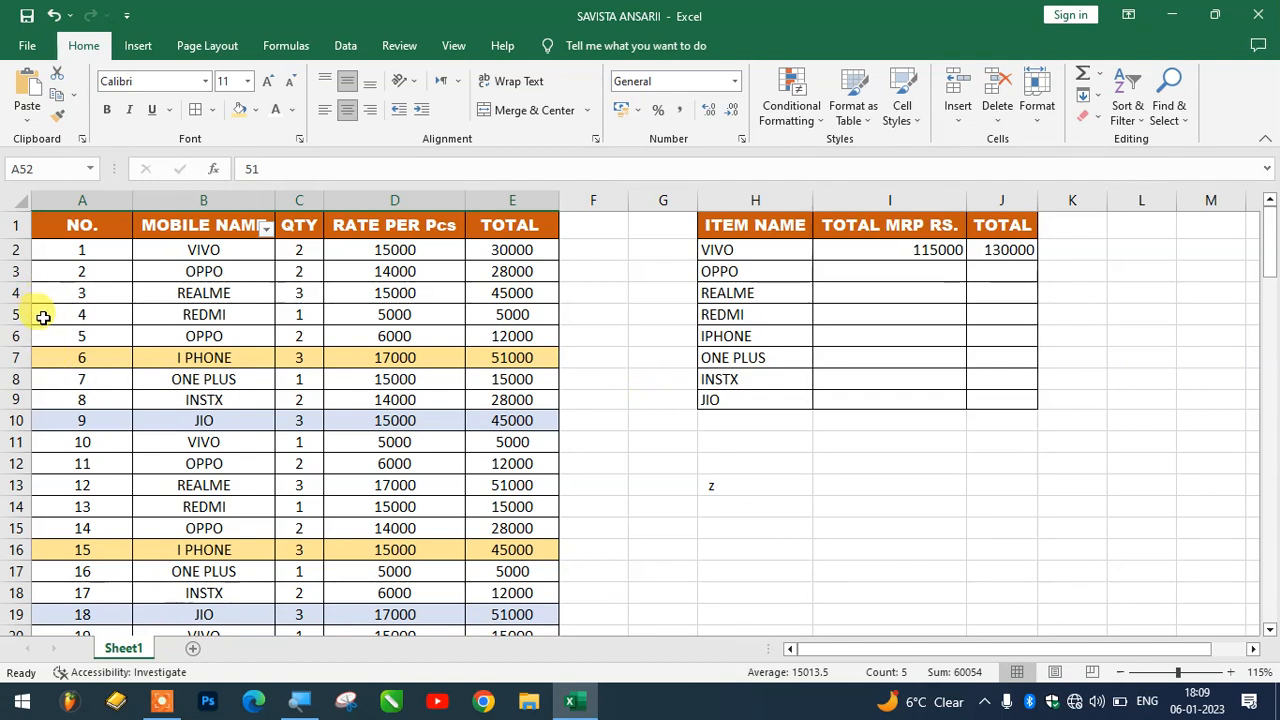
Step: Fill the REDMI rows numbered 4 and 13 with light green across all five columns of the list
left_click_drag(43, 317, 505, 316)
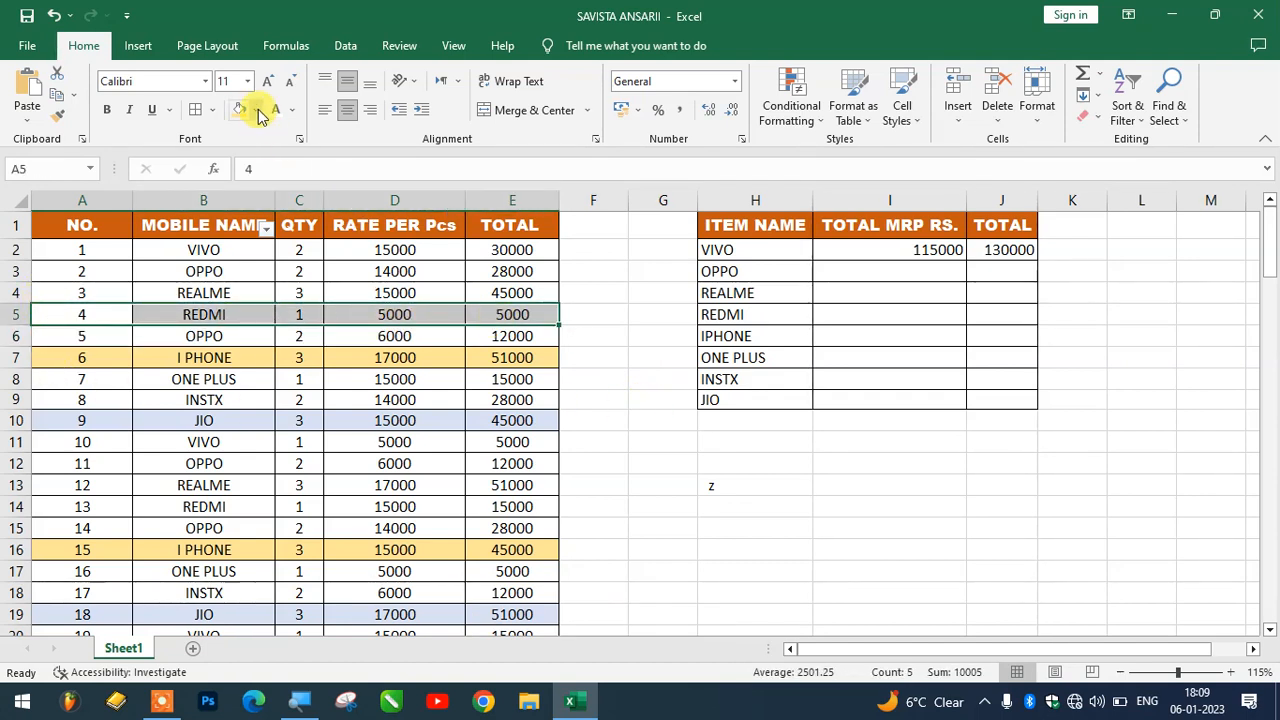
left_click(256, 110)
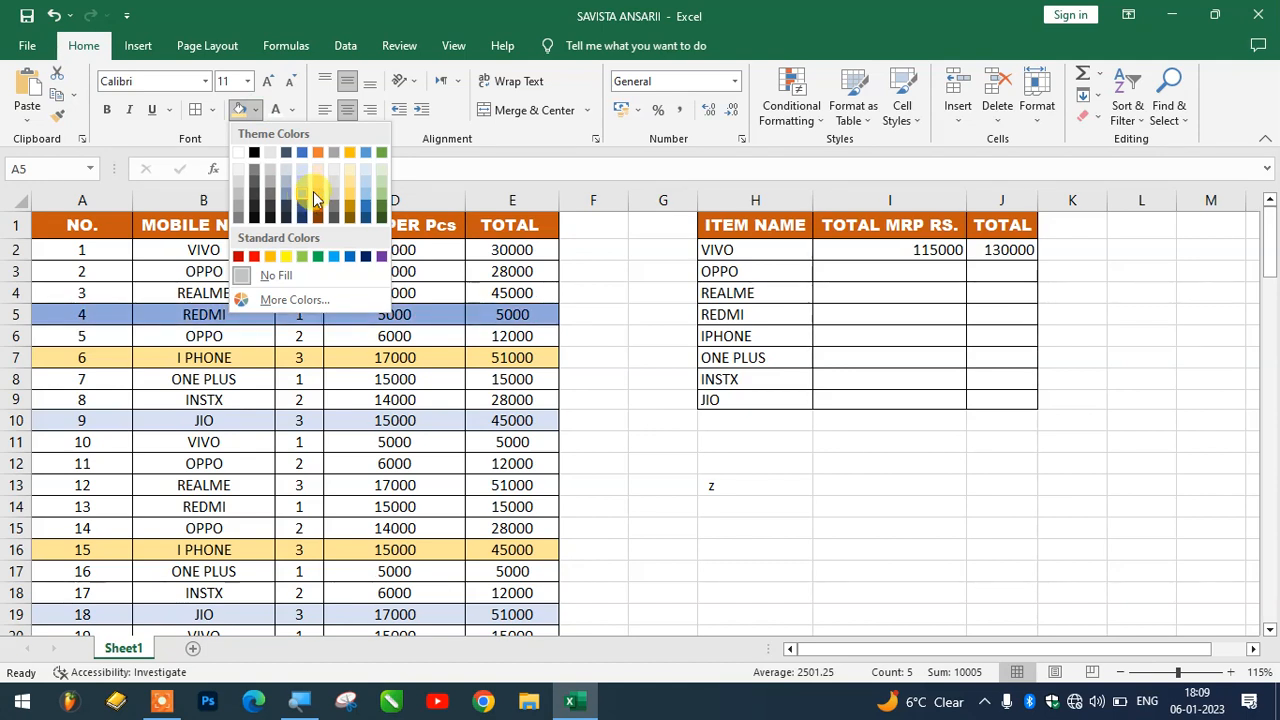
left_click(375, 192)
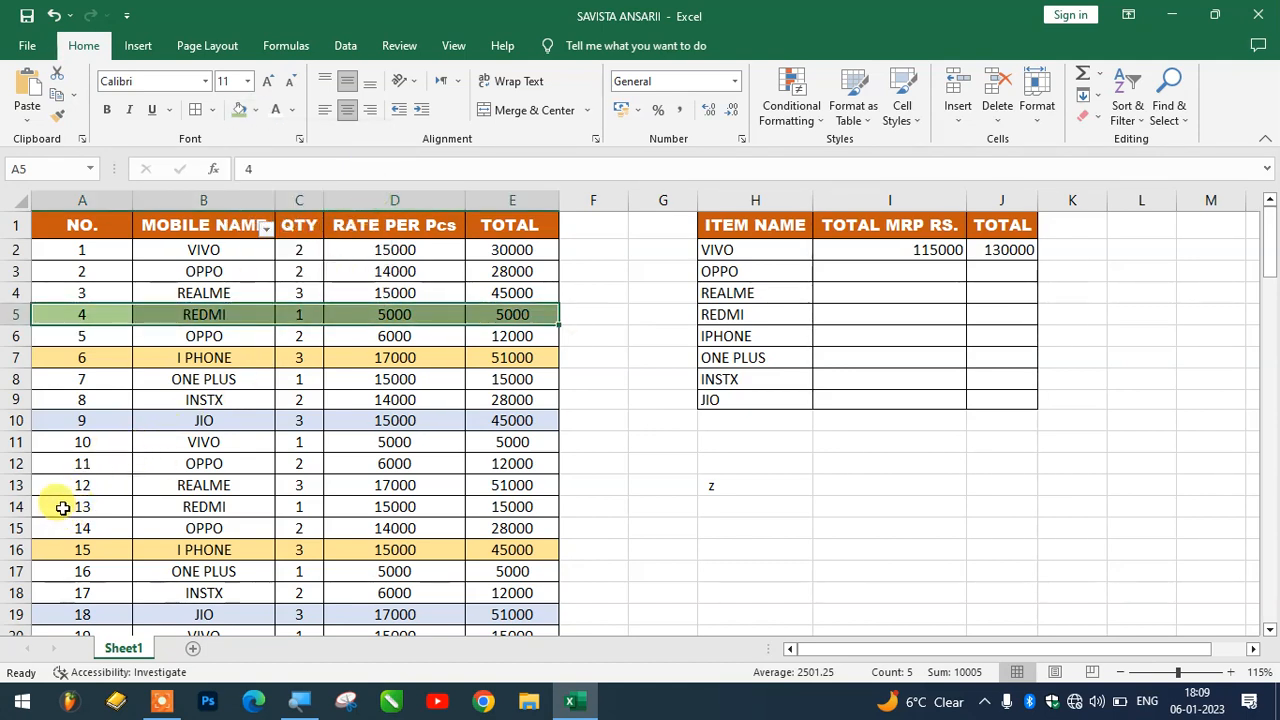
left_click_drag(62, 508, 523, 506)
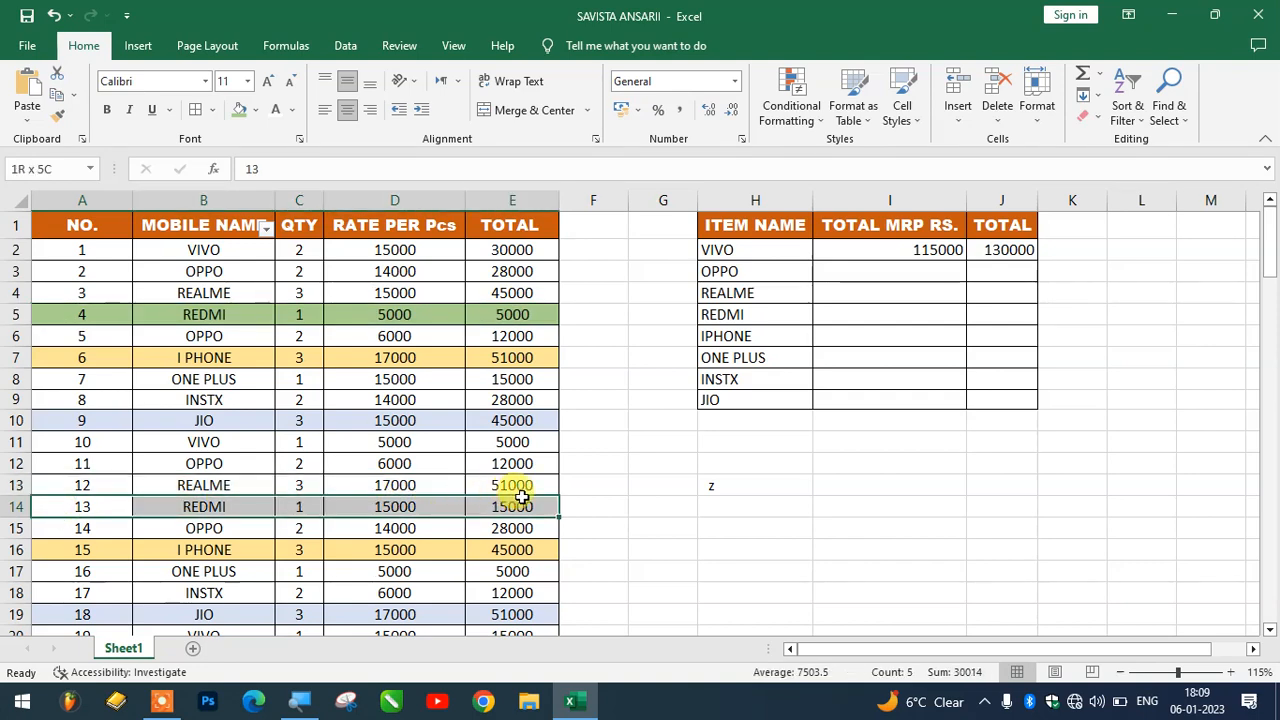
left_click(240, 108)
Step: Apply the same light green fill to the REDMI row numbered 22
scroll(266, 257, "down", 4)
scroll(259, 293, "up", 1)
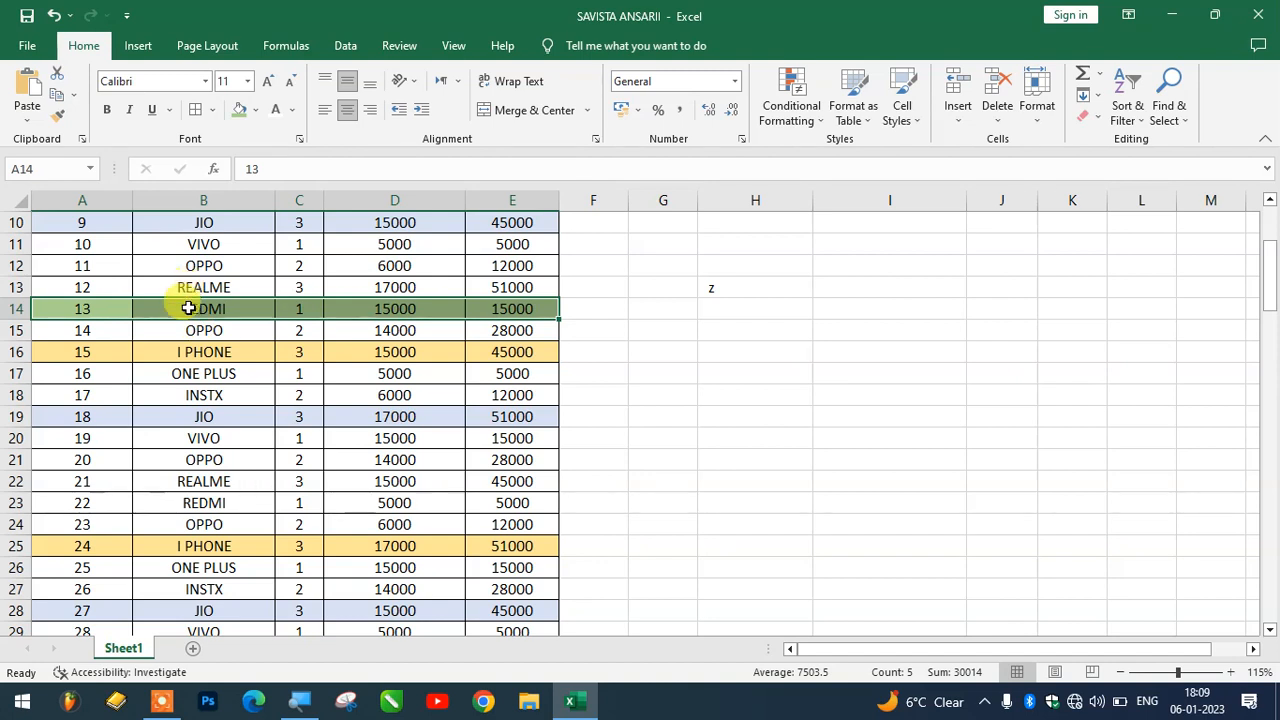
left_click(50, 481)
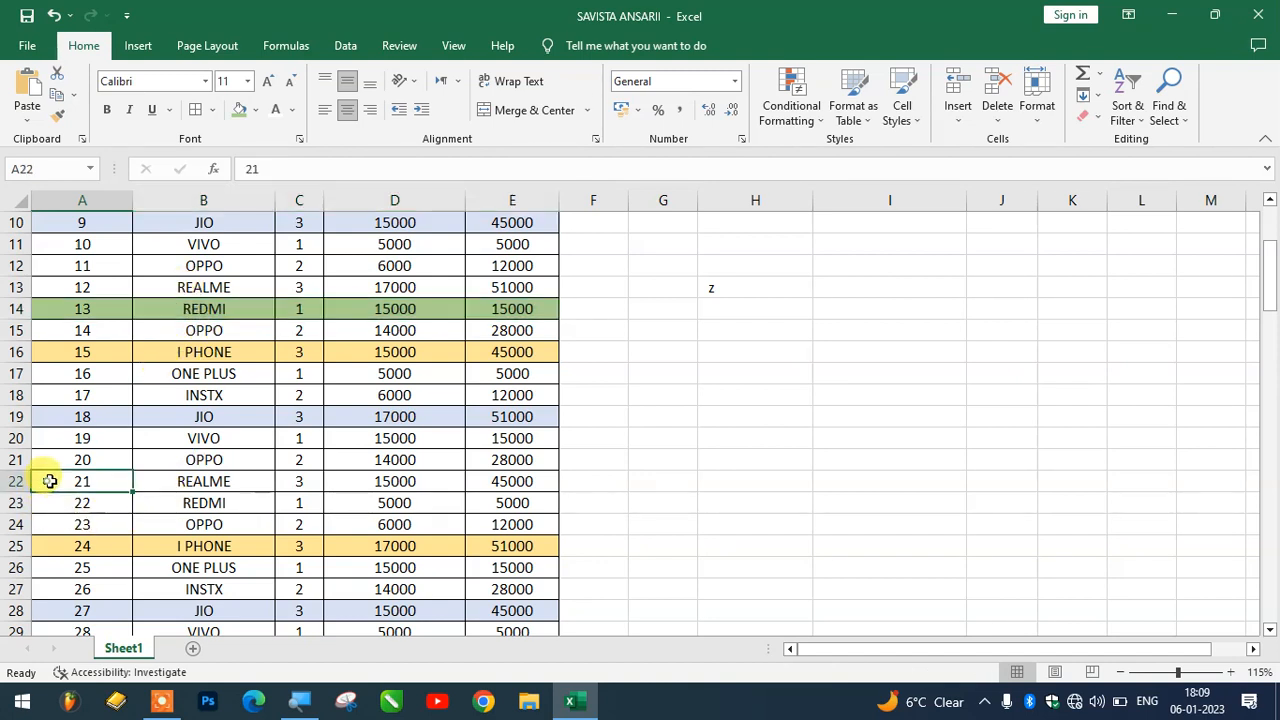
left_click_drag(50, 481, 527, 504)
left_click(86, 494)
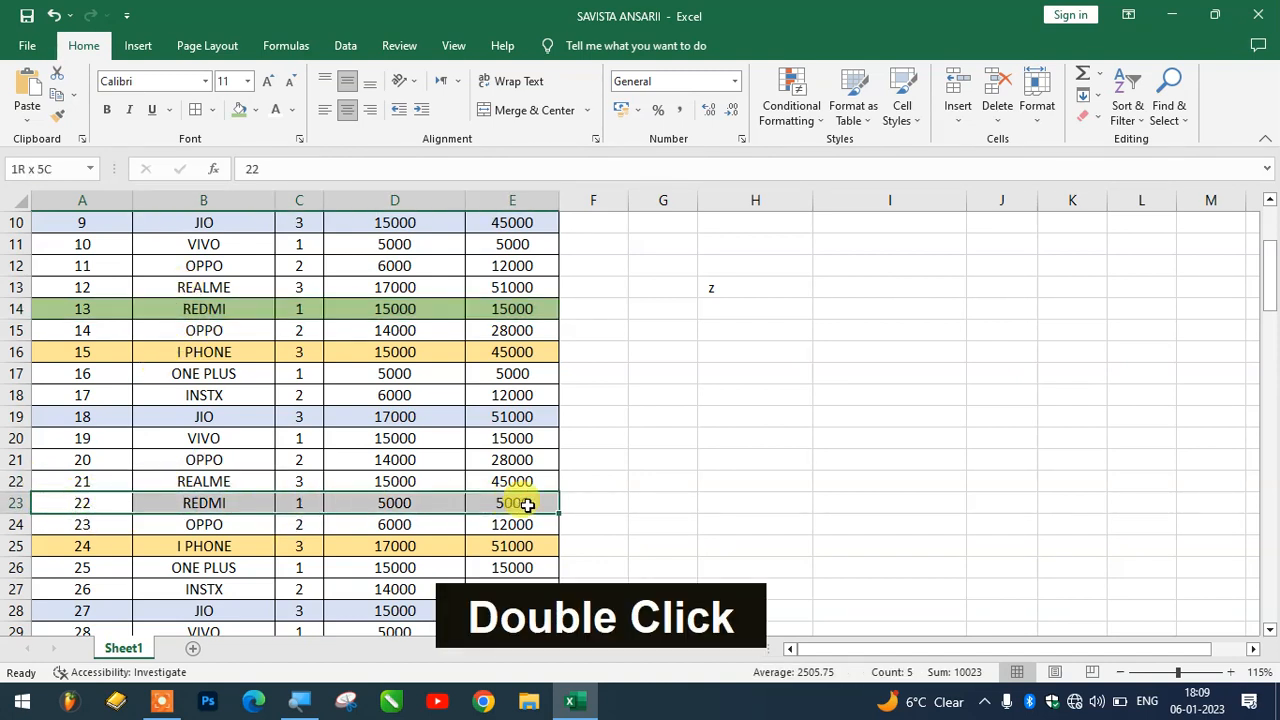
left_click(239, 109)
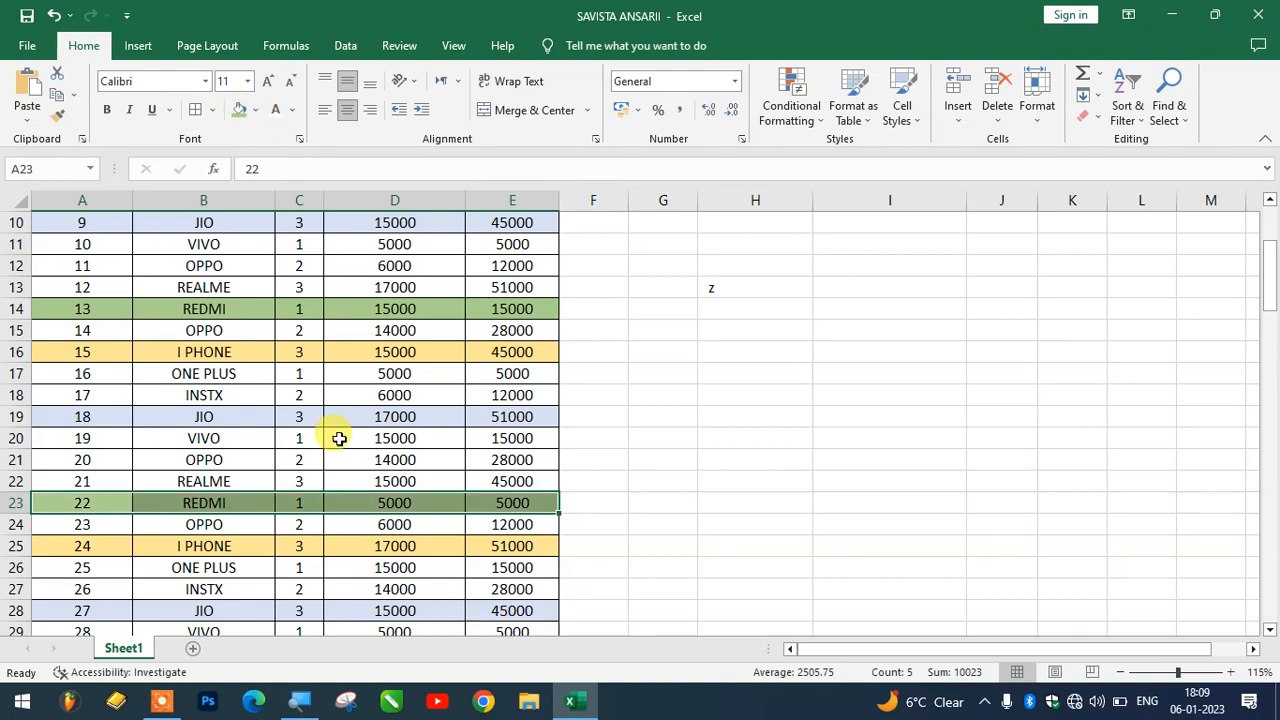
Step: Filter the MOBILE NAME column to show only the REDMI rows
scroll(350, 525, "down", 3)
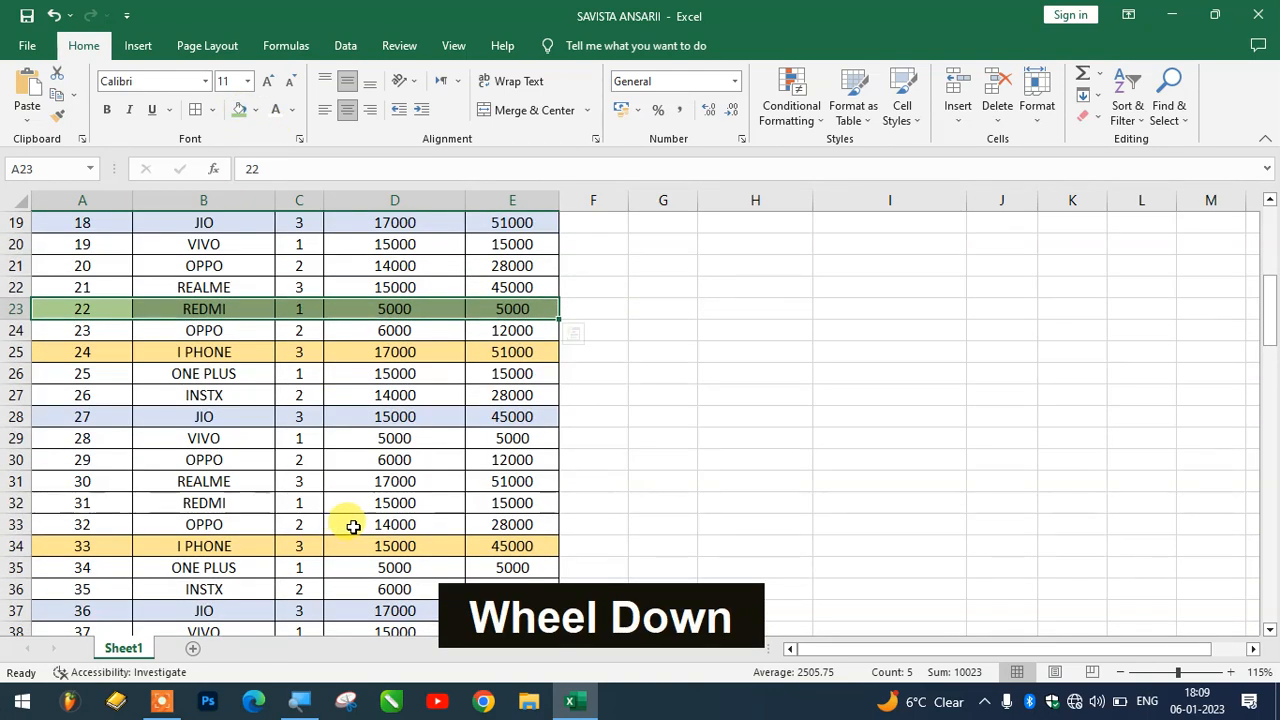
scroll(353, 527, "up", 6)
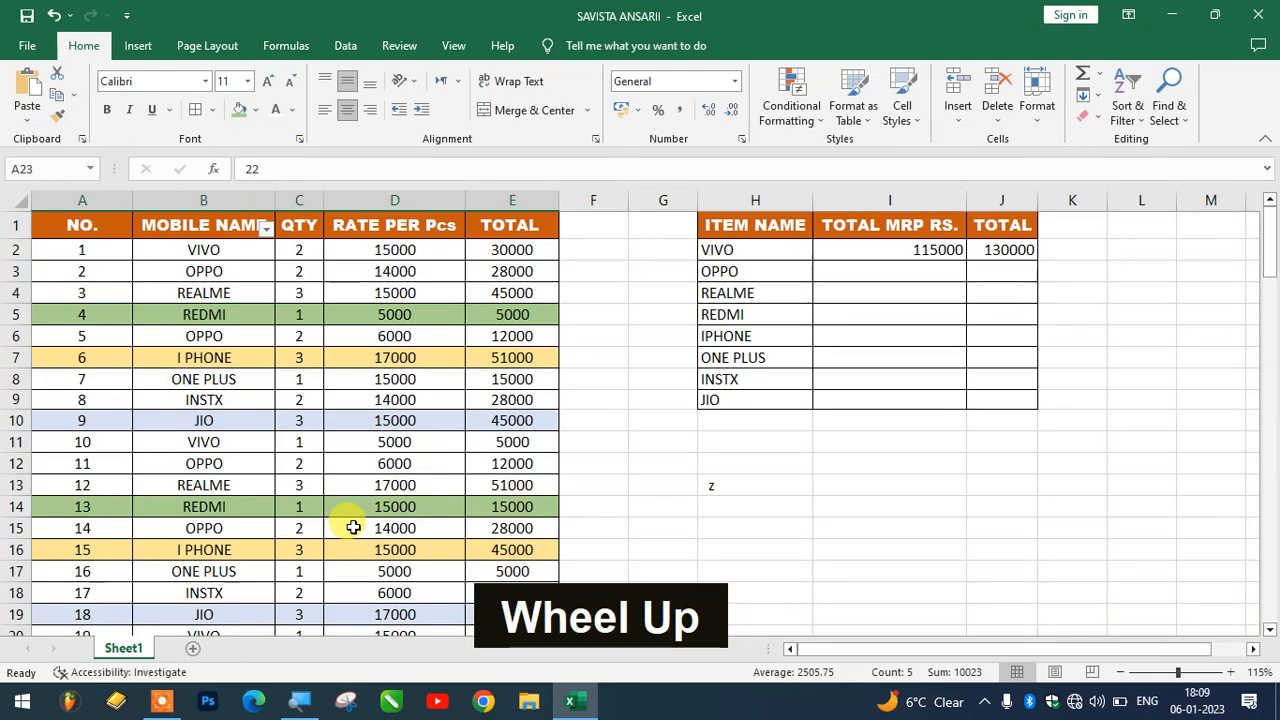
left_click(267, 230)
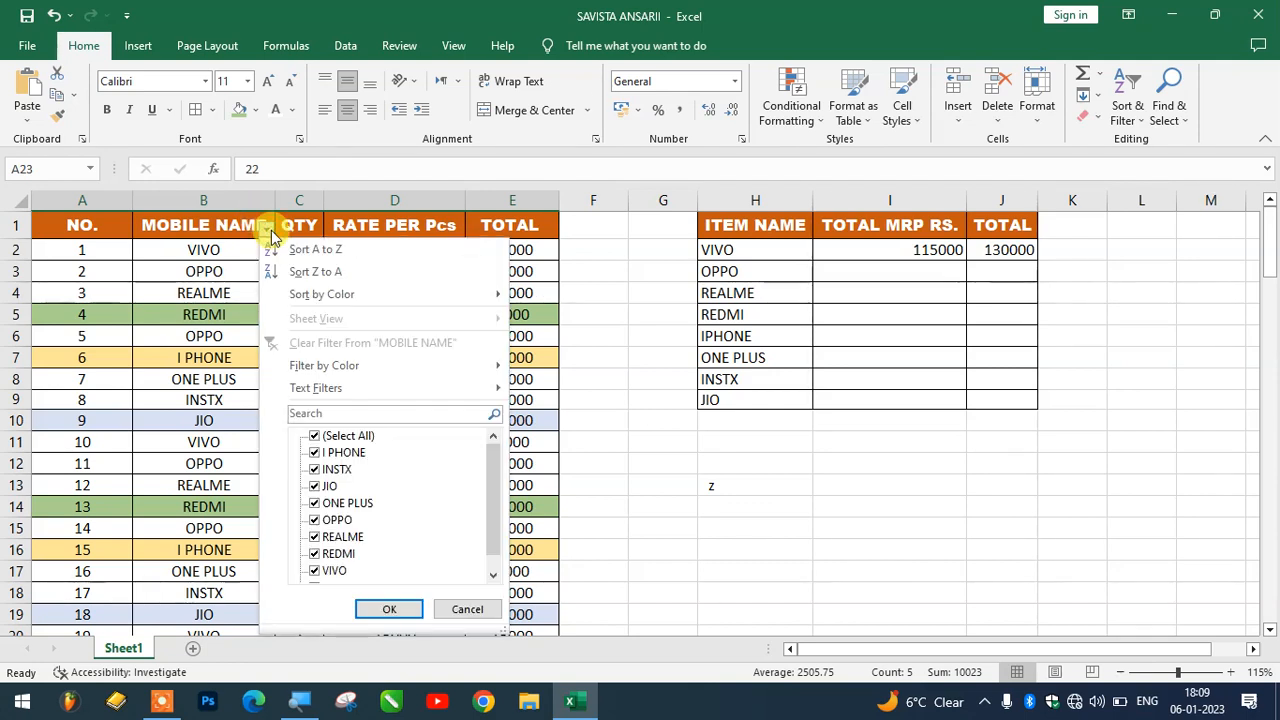
left_click(315, 436)
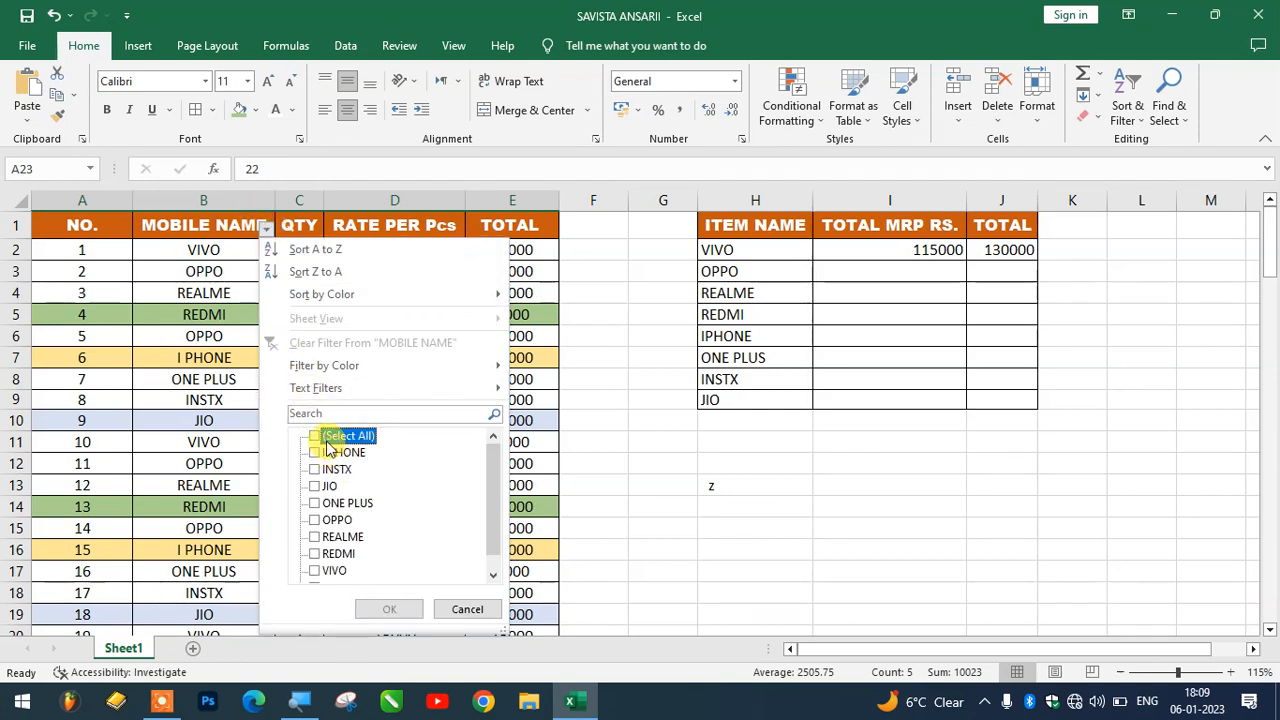
left_click(316, 554)
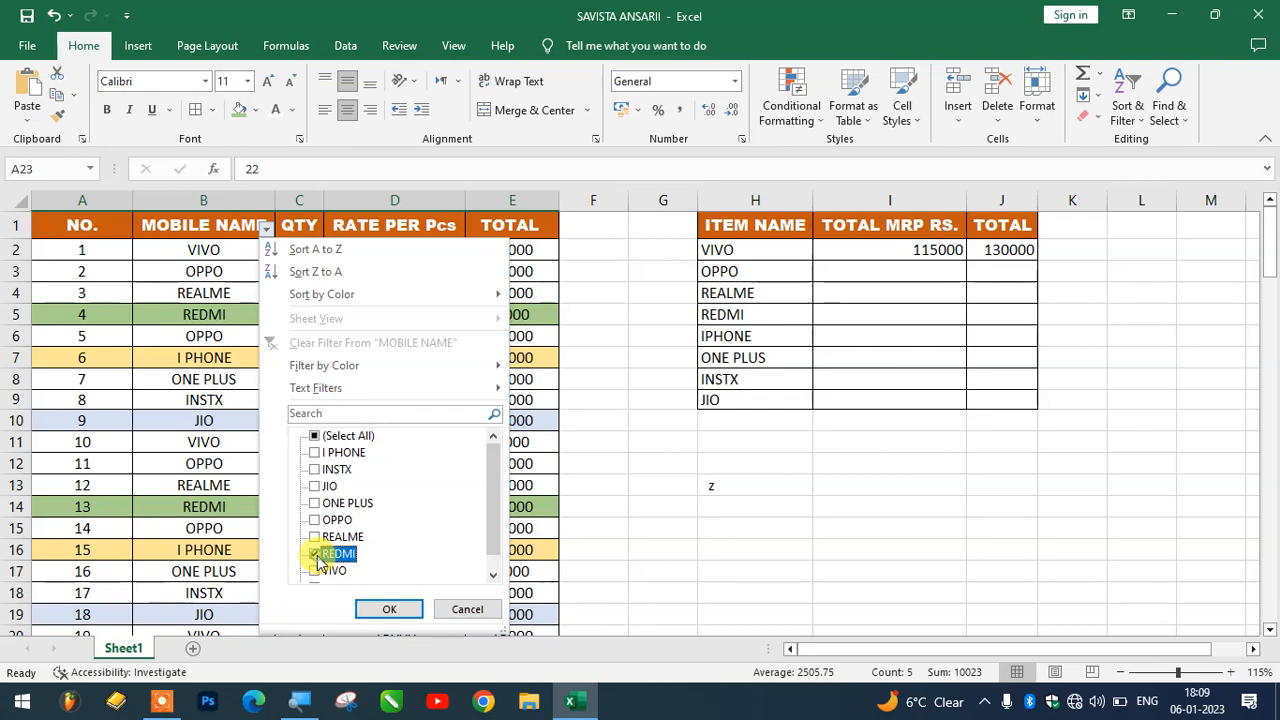
left_click(387, 607)
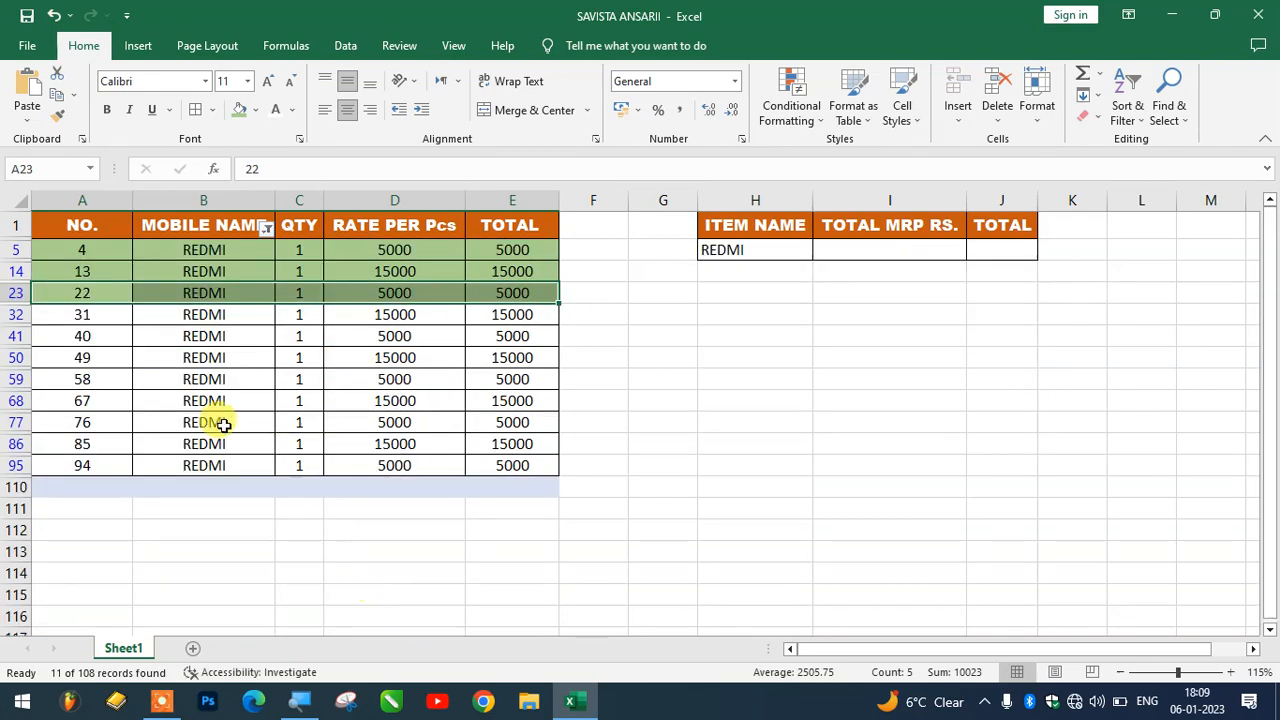
Step: Fill all the filtered REDMI rows with the same light green and set the MOBILE NAME filter to show every name again
left_click_drag(82, 250, 526, 466)
left_click(239, 112)
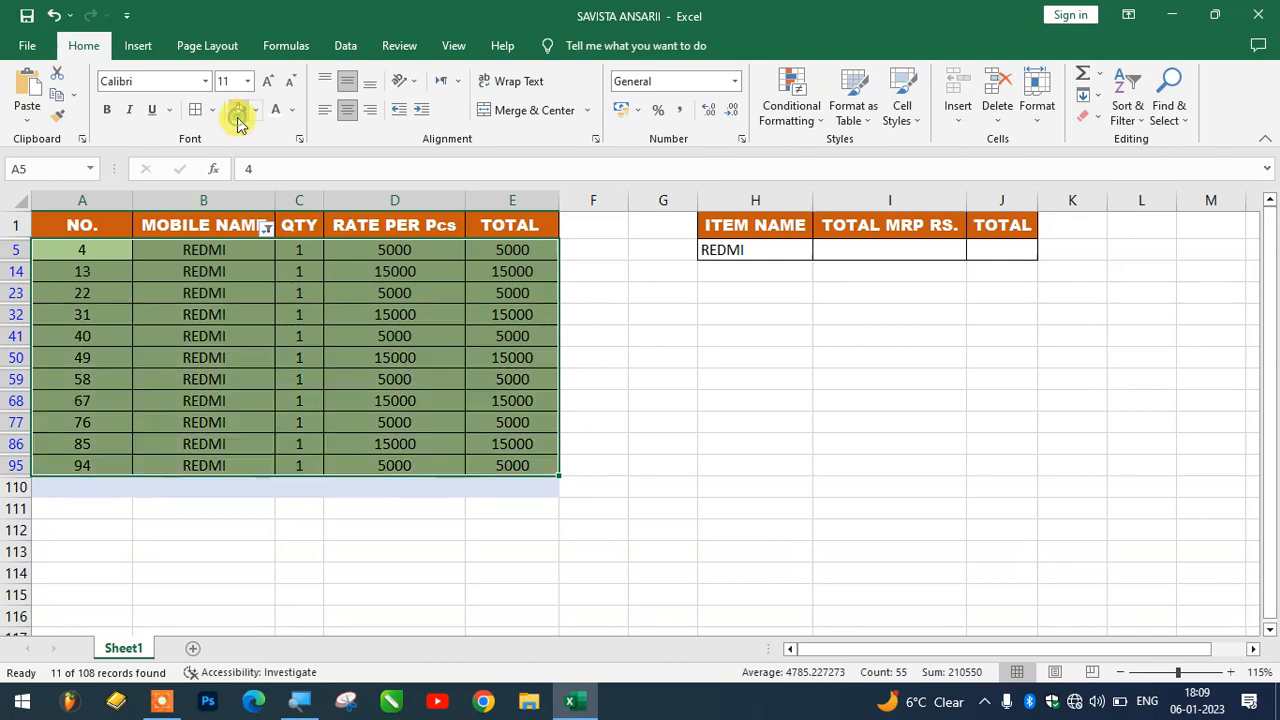
left_click(266, 229)
left_click(307, 437)
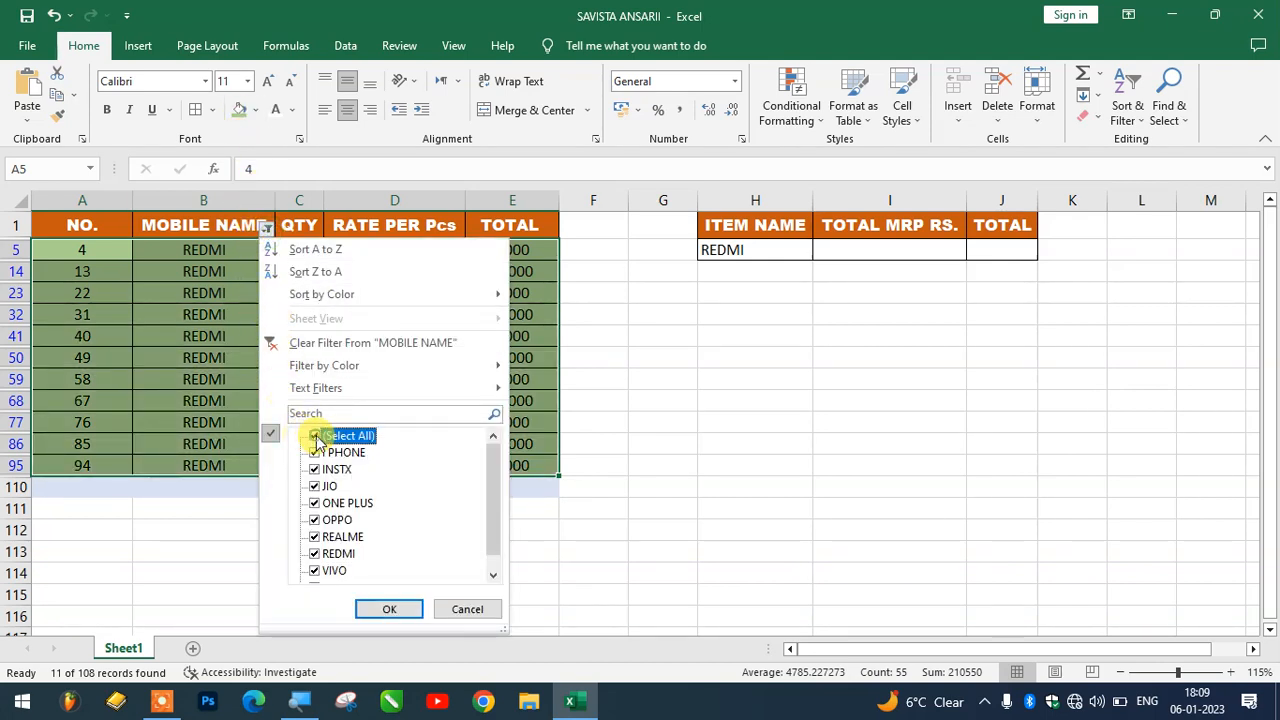
left_click(372, 607)
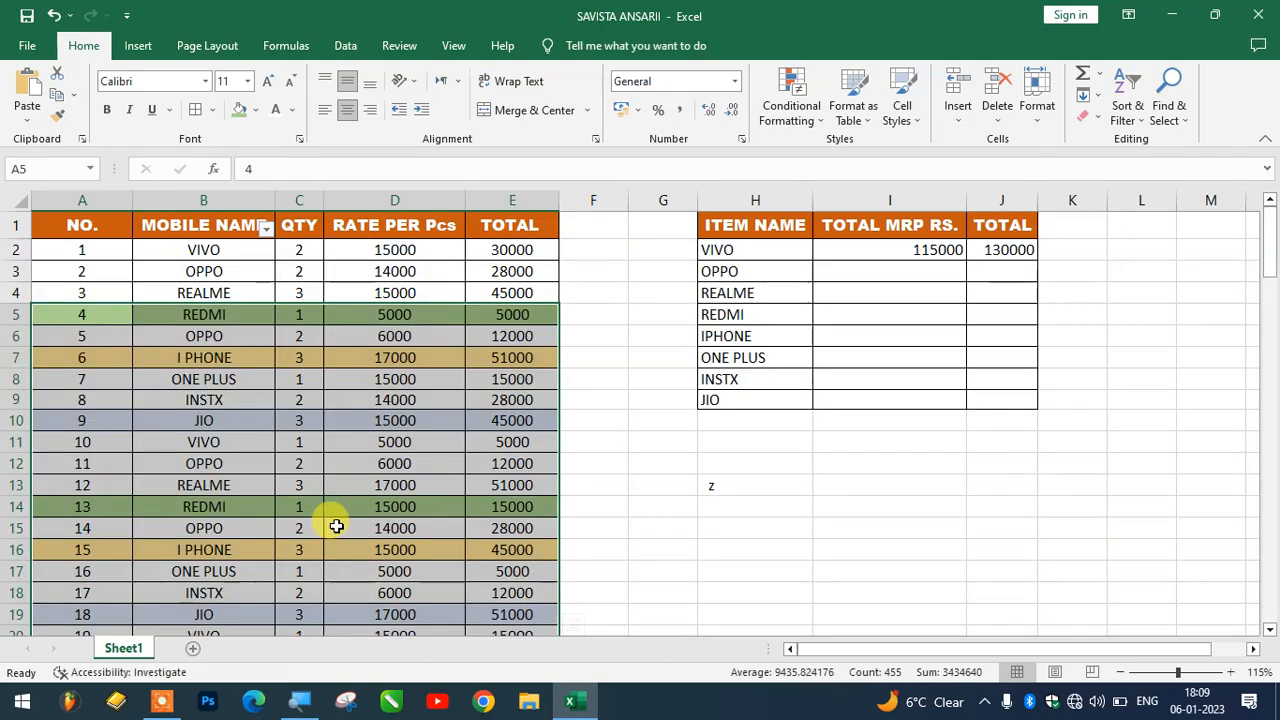
left_click(298, 420)
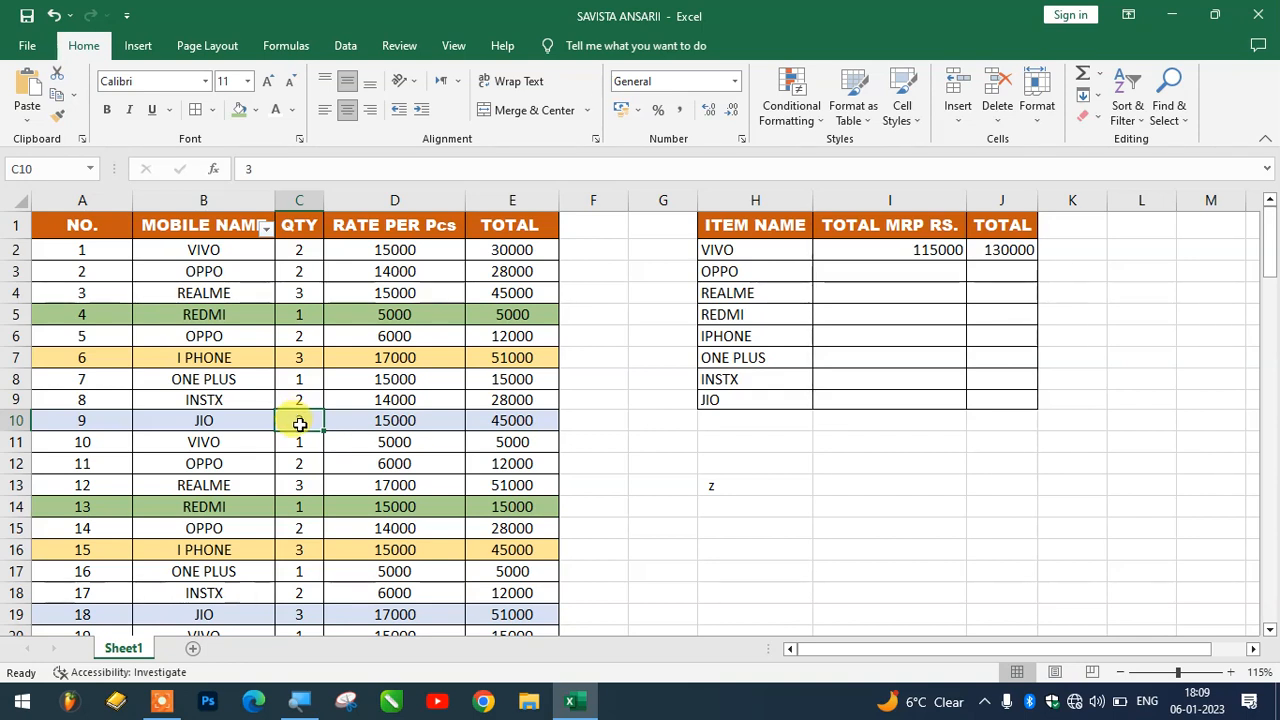
key("ctrl+a")
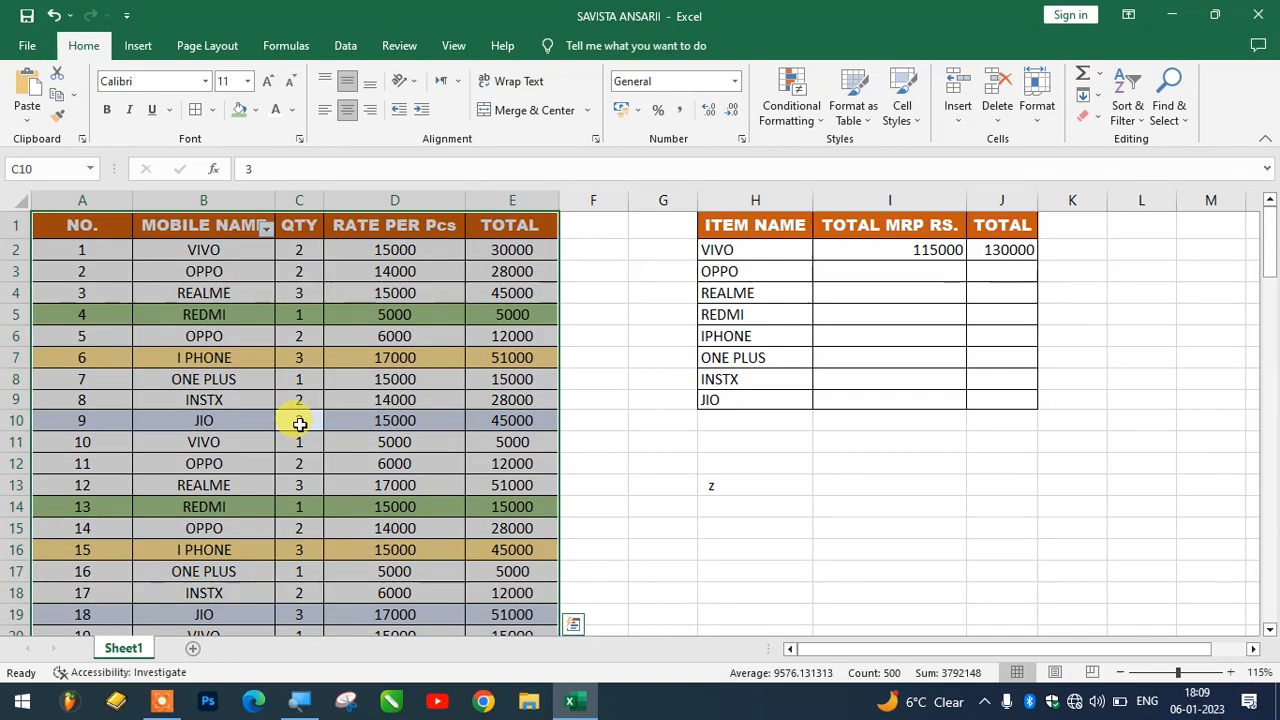
left_click(299, 423)
Step: Select the MOBILE NAME column, remove its filter and apply the filter to it again
left_click(255, 224)
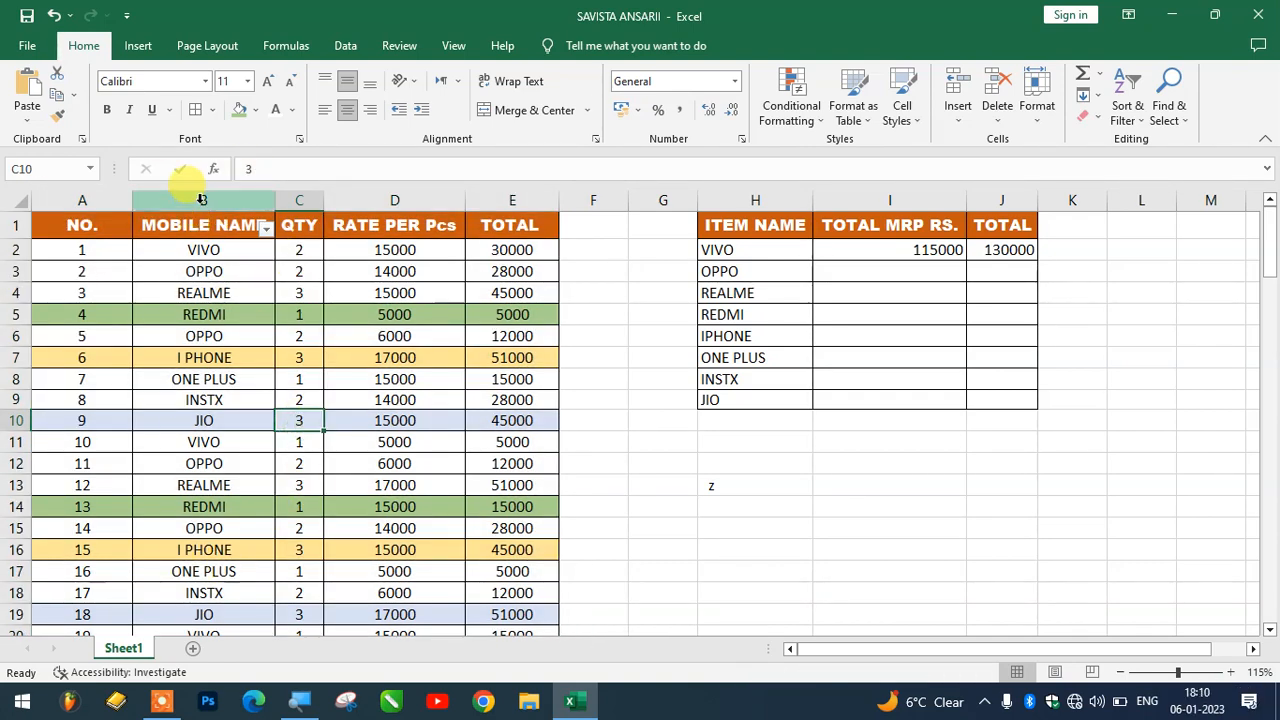
key("ctrl+shift+Down")
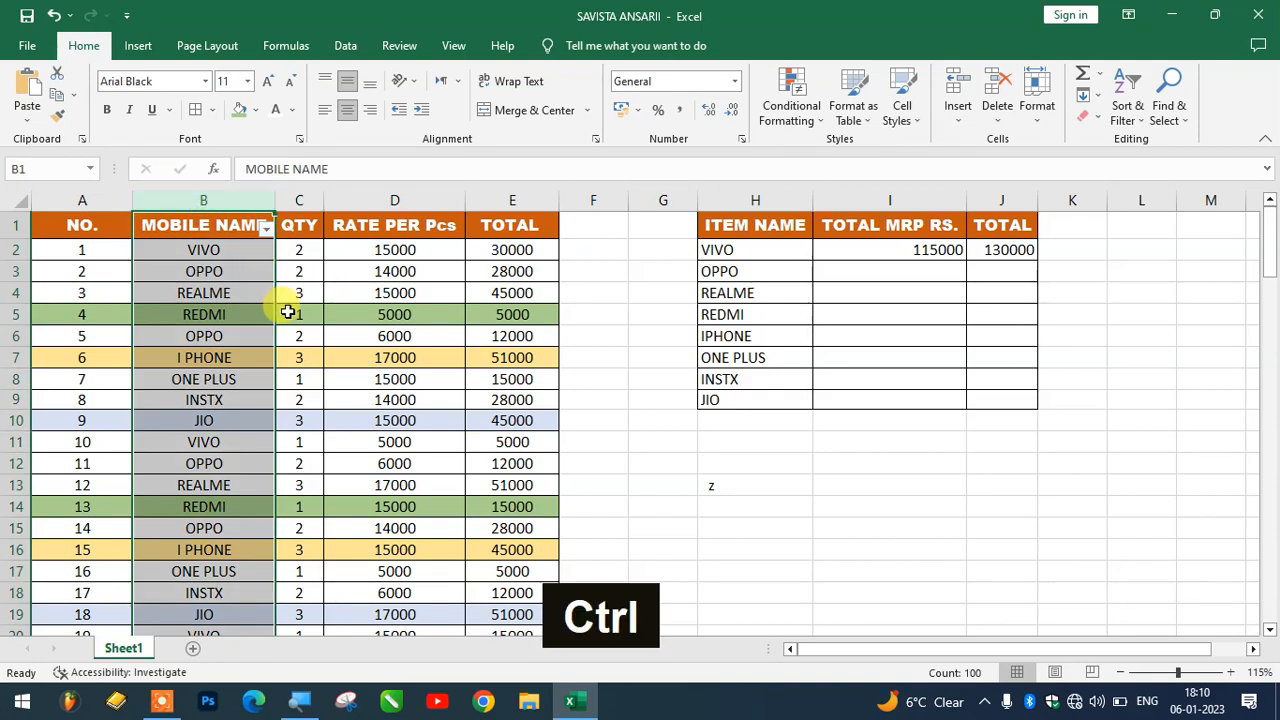
key("ctrl+shift+l")
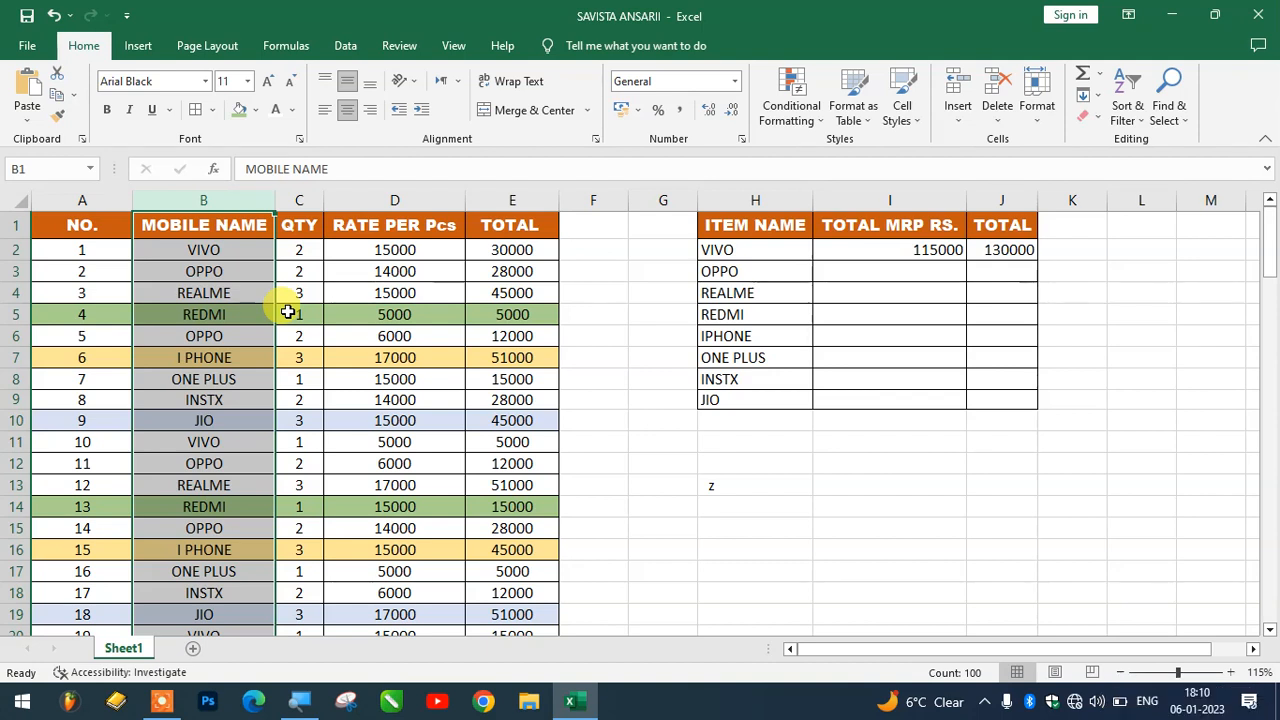
key("ctrl+shift+l")
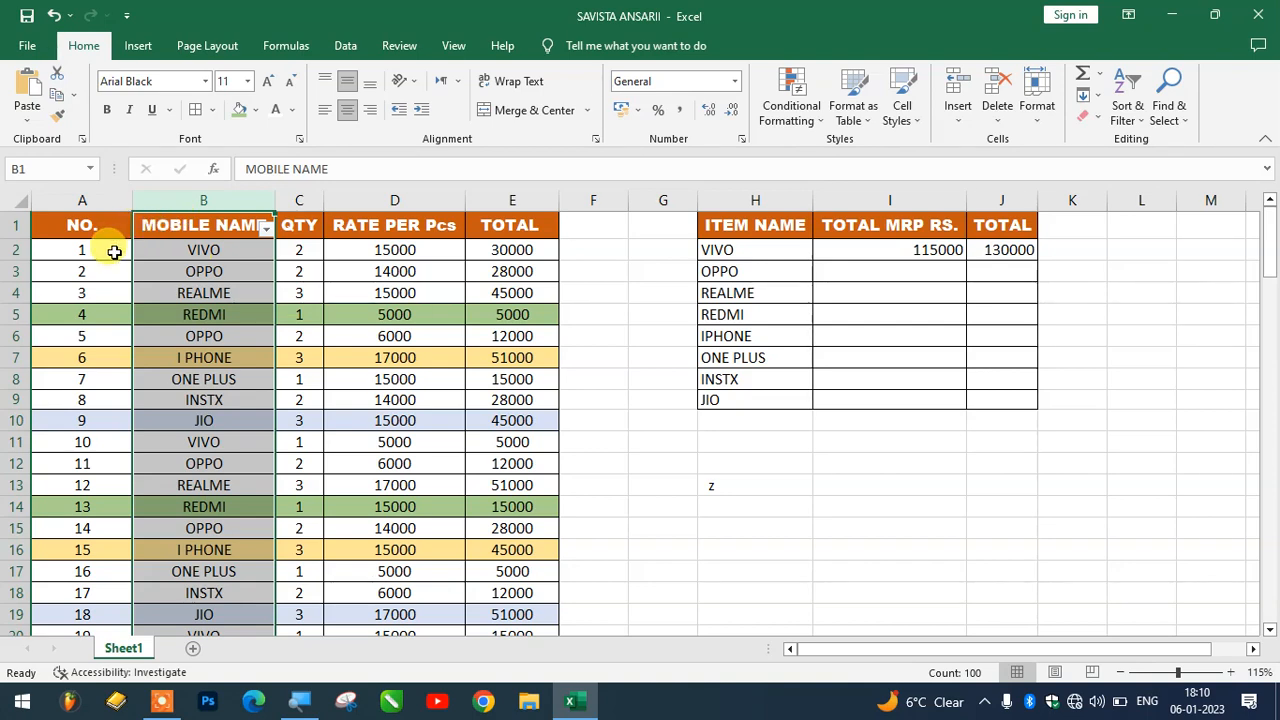
Step: Select the whole sheet, remove the MOBILE NAME filter and apply filters to the headers of all columns instead
key("ctrl+a")
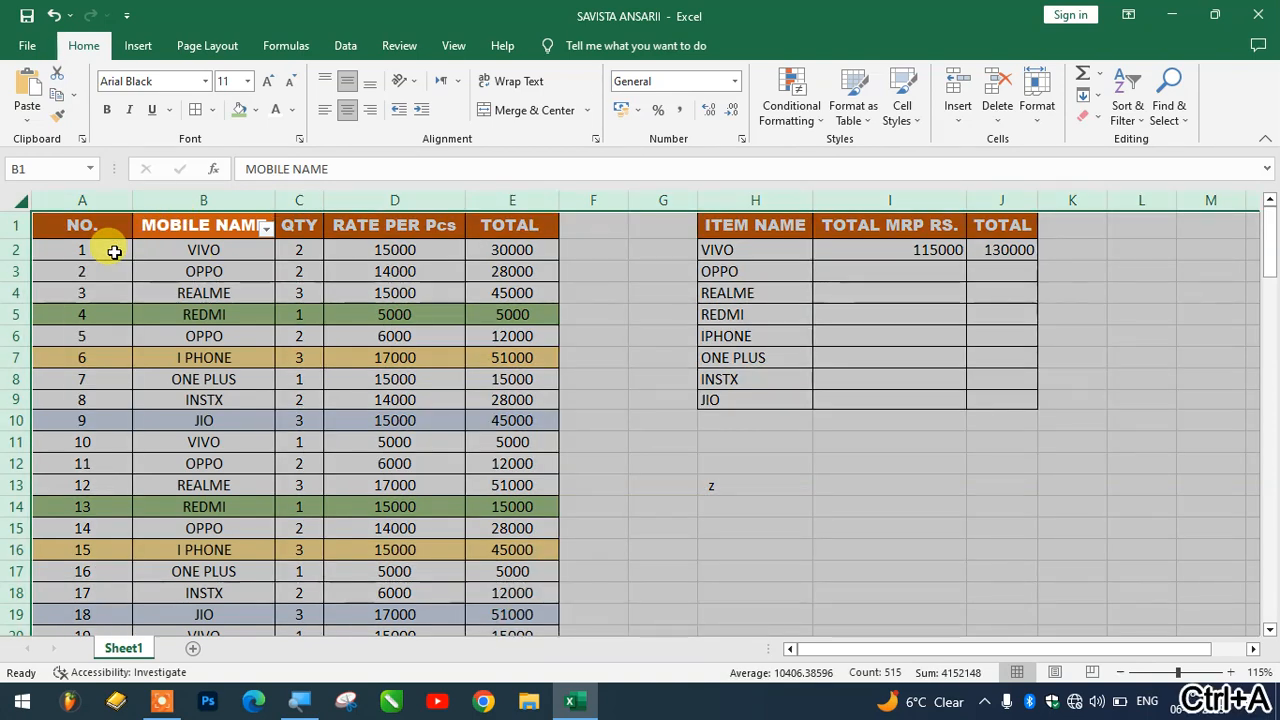
key("ctrl+shift+l")
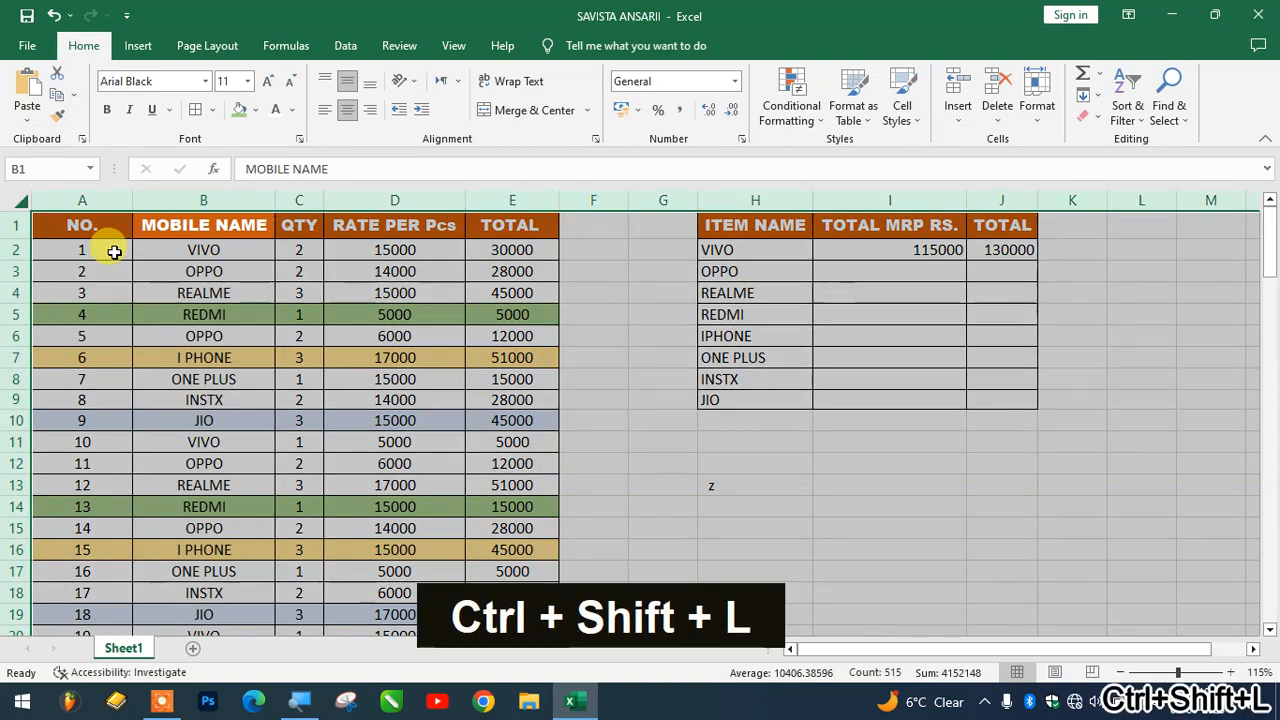
key("ctrl+shift+l")
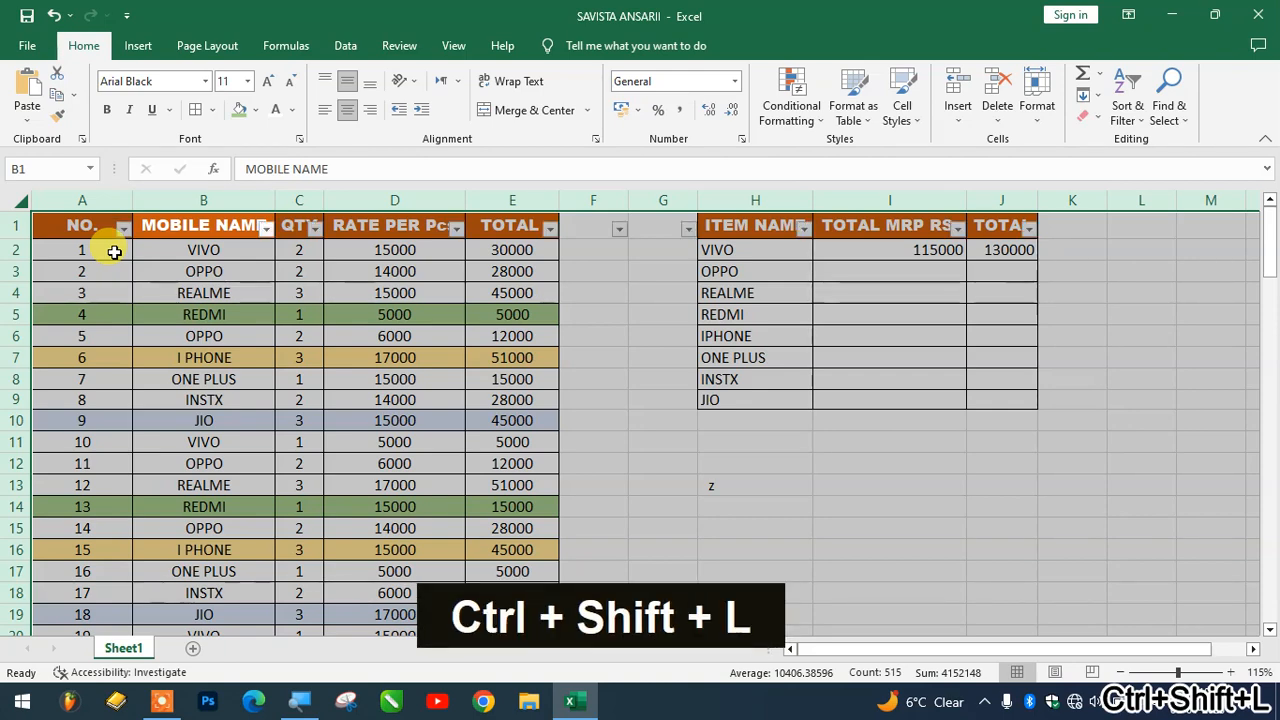
Step: Remove the filters from all columns and apply a filter to the RATE PER Pcs column only
left_click(186, 250)
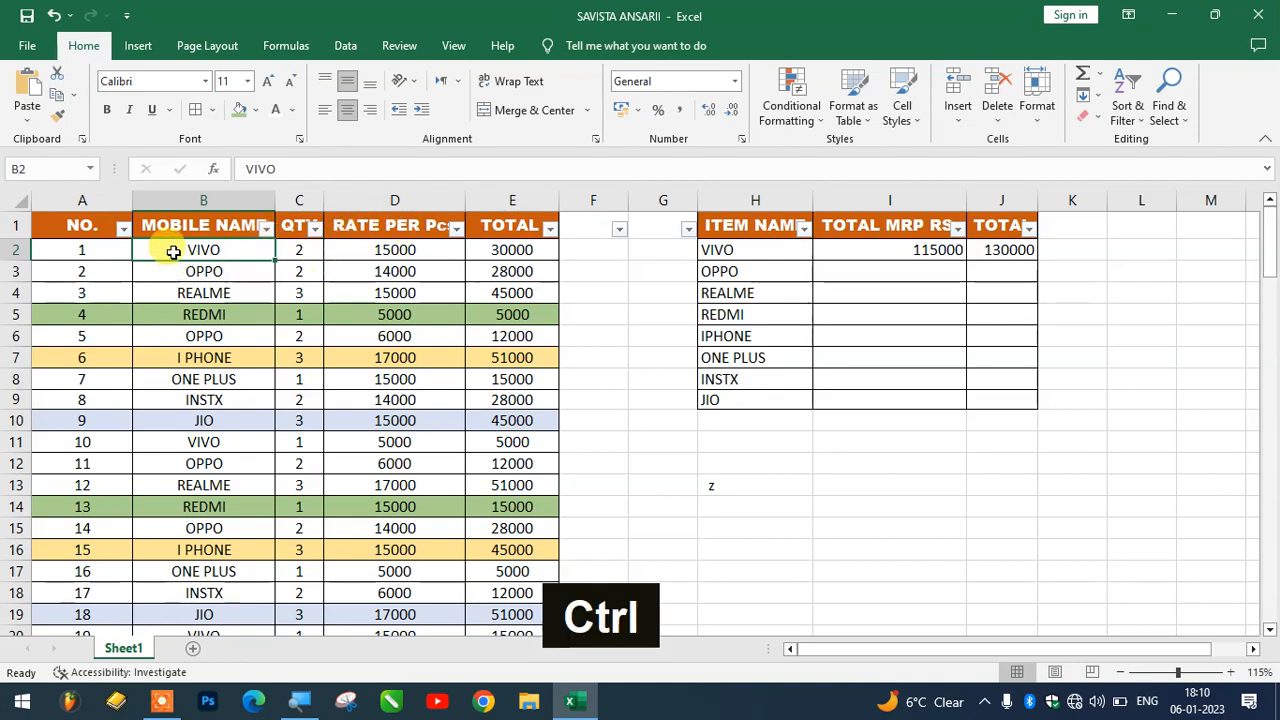
key("ctrl+shift+l")
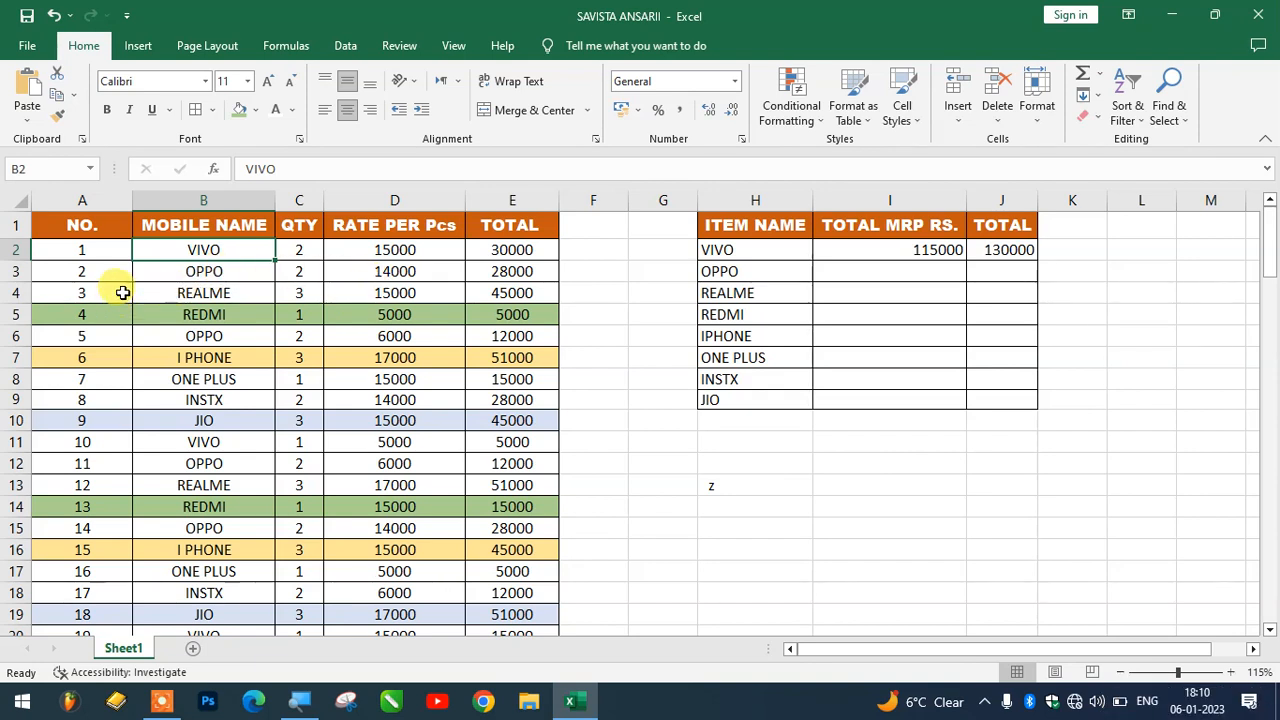
left_click(413, 200)
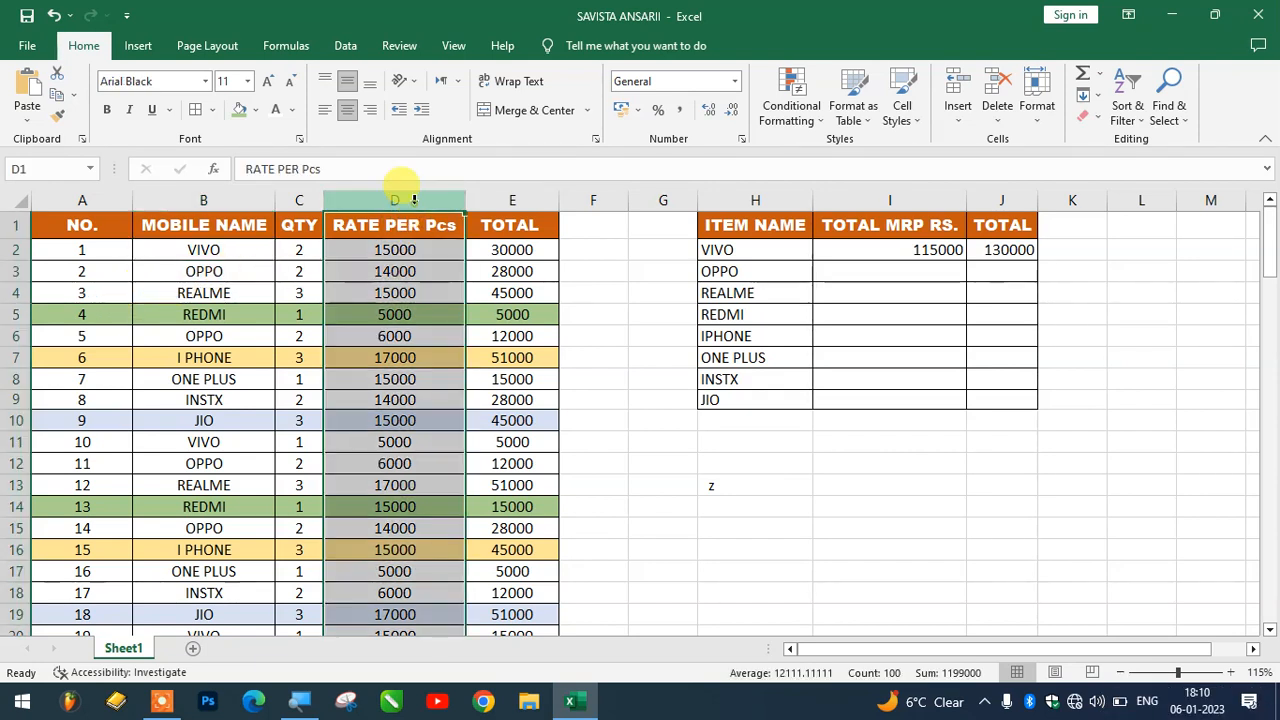
key("ctrl+shift+l")
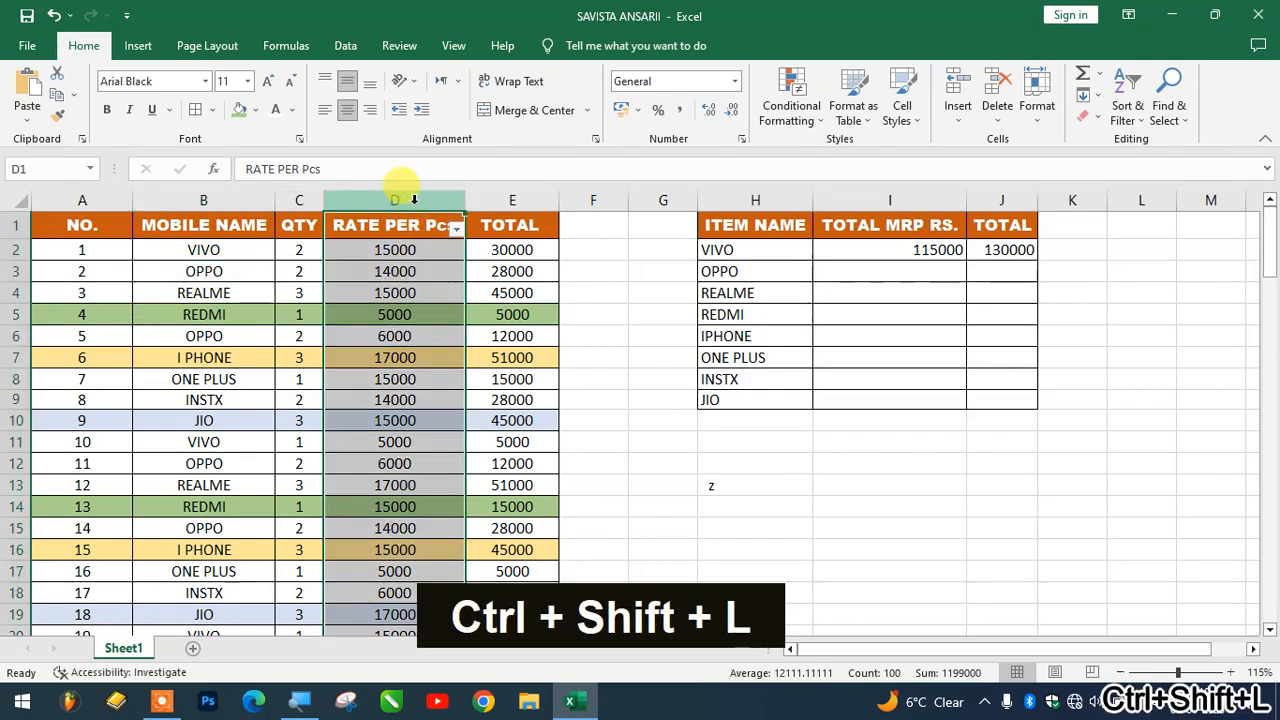